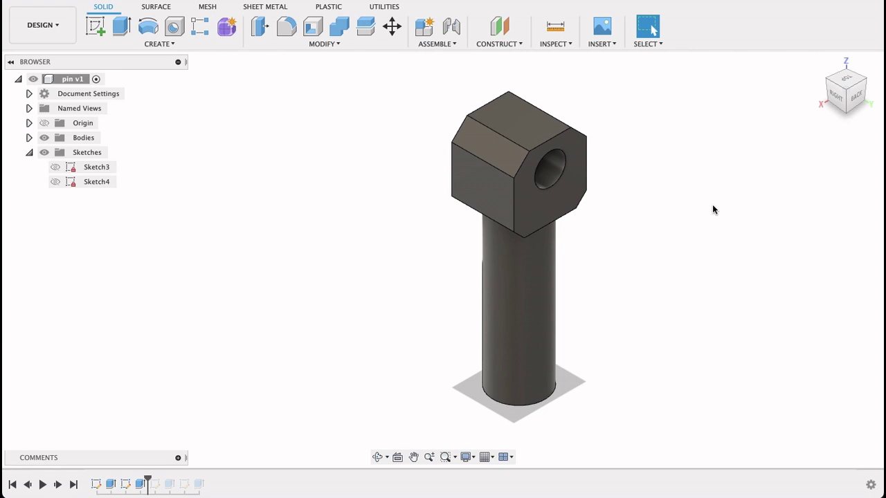
Examine the finished pin model from several angles and the dimensioned views in the reference drawing.
{"action": "middle_click_drag", "start_coordinate": [713, 207], "coordinate": [691, 209], "text": "shift"}
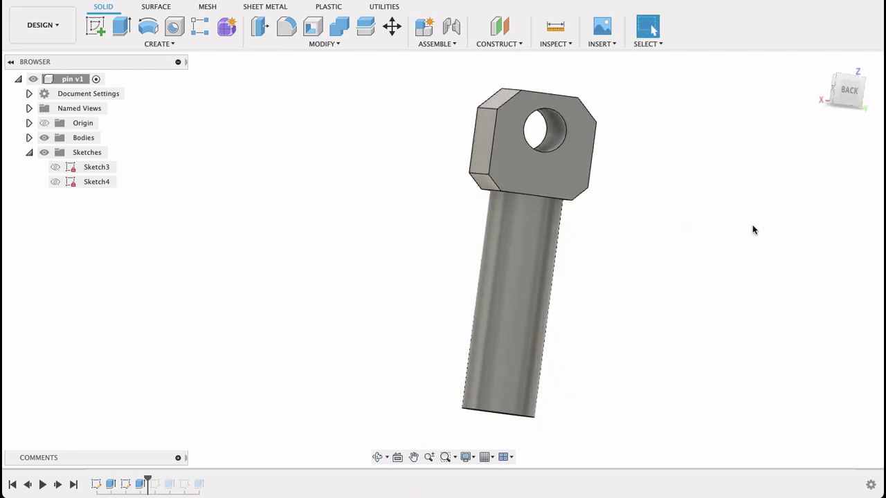
{"action": "mouse_move", "coordinate": [752, 230]}
{"action": "middle_mouse_down", "text": "shift"}
{"action": "mouse_move", "coordinate": [563, 205]}
{"action": "mouse_move", "coordinate": [779, 229]}
{"action": "mouse_move", "coordinate": [713, 228]}
{"action": "mouse_move", "coordinate": [739, 224]}
{"action": "mouse_move", "coordinate": [737, 240]}
{"action": "middle_mouse_up", "text": "shift"}
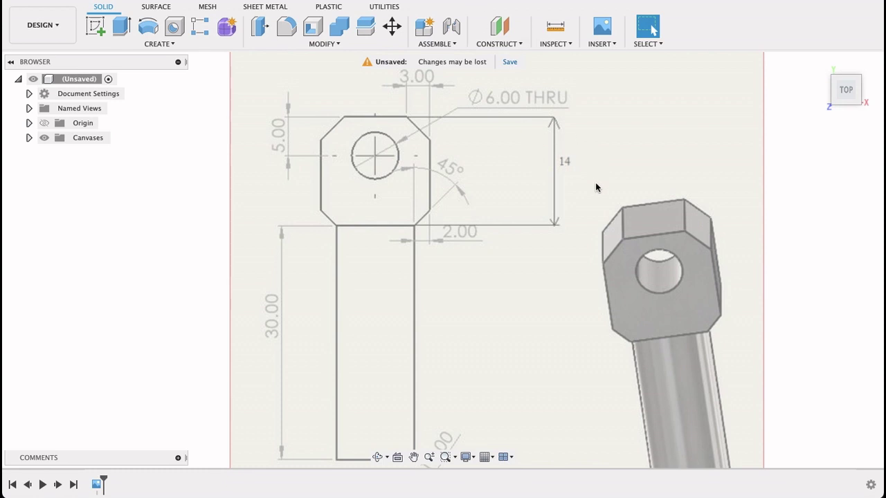
{"action": "scroll", "coordinate": [594, 193], "scroll_direction": "down", "scroll_amount": 2}
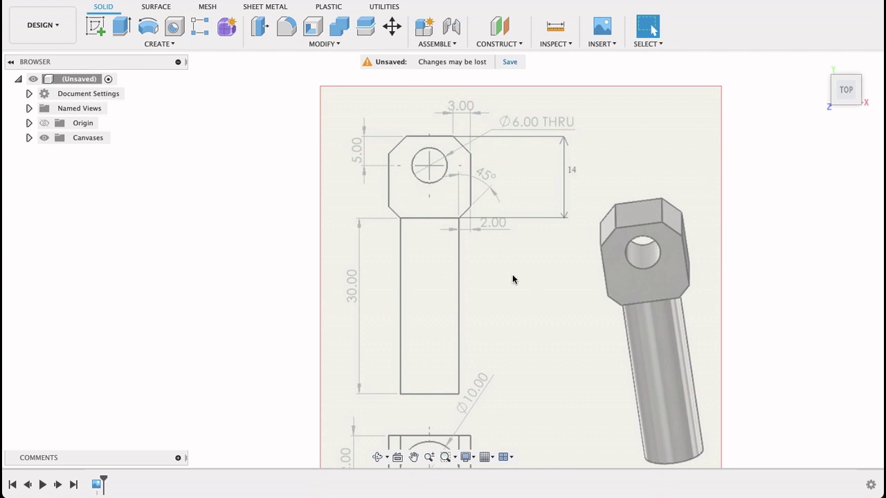
{"action": "middle_click_drag", "start_coordinate": [516, 350], "coordinate": [516, 168]}
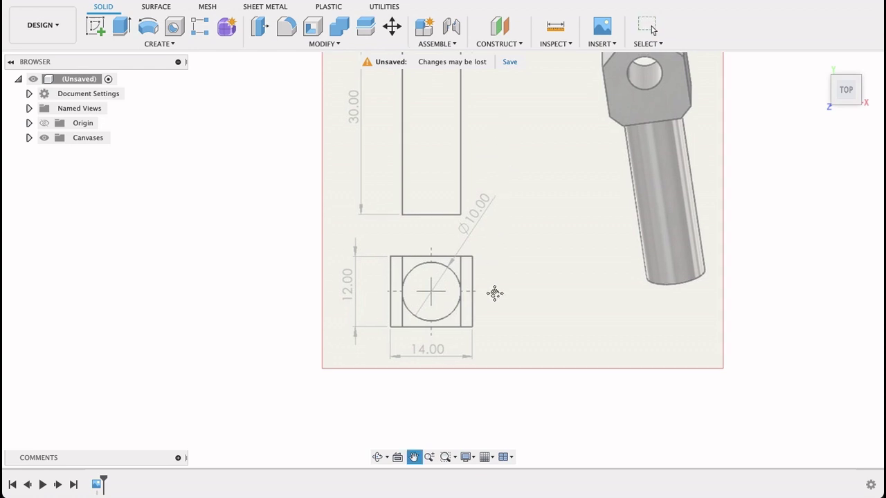
{"action": "scroll", "coordinate": [493, 198], "scroll_direction": "up", "scroll_amount": 5}
{"action": "scroll", "coordinate": [493, 180], "scroll_direction": "up", "scroll_amount": 1}
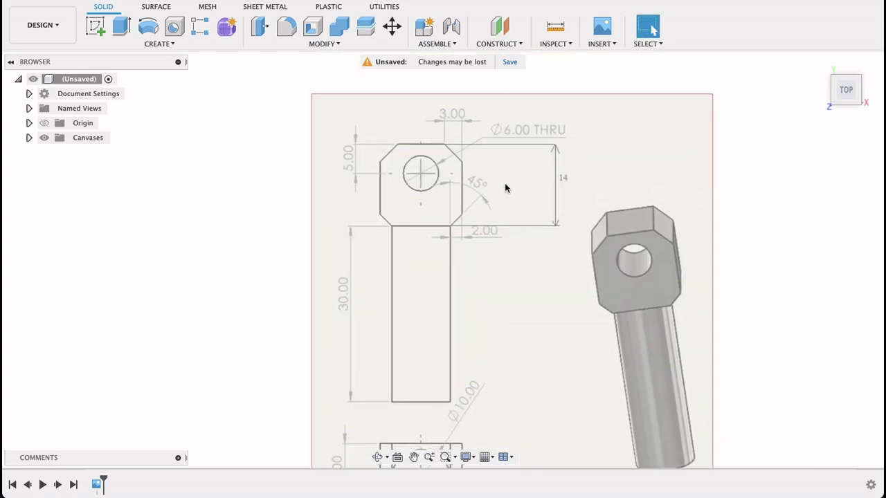
{"action": "scroll", "coordinate": [506, 177], "scroll_direction": "up", "scroll_amount": 3}
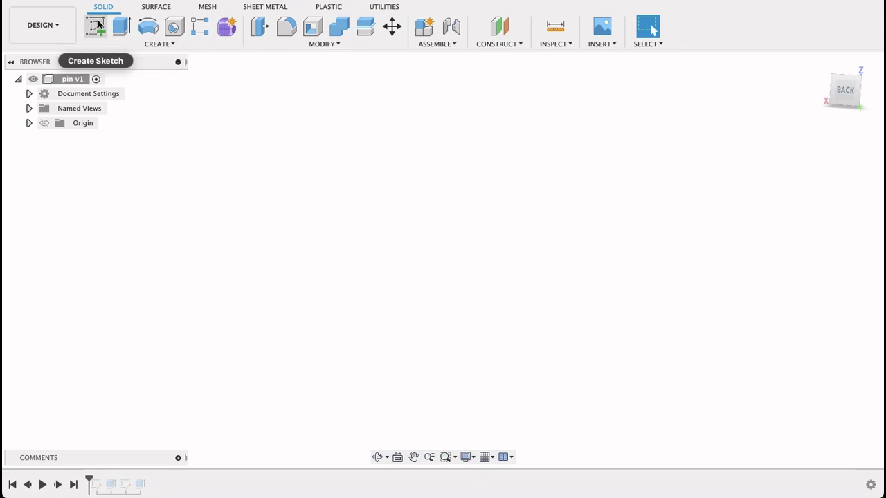
Start a new sketch on the front XZ origin plane.
{"action": "left_click", "coordinate": [95, 26]}
{"action": "left_click", "coordinate": [416, 123]}
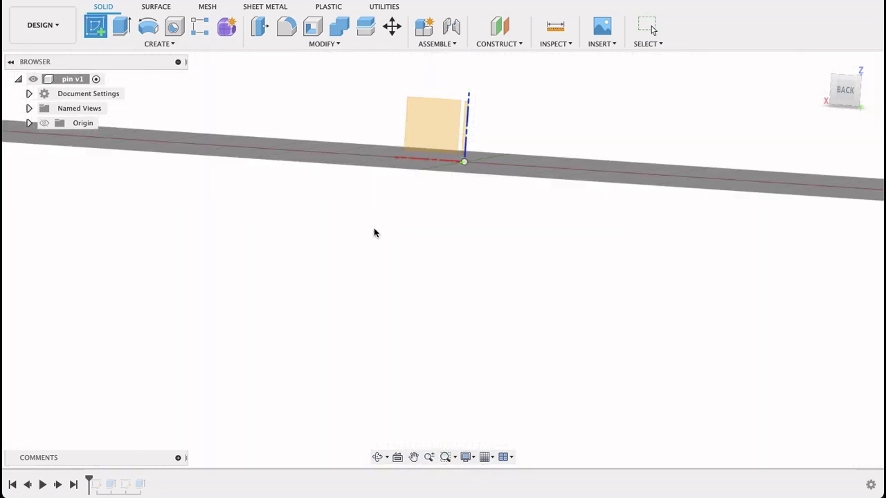
{"action": "middle_click_drag", "start_coordinate": [374, 228], "coordinate": [829, 111], "text": "shift"}
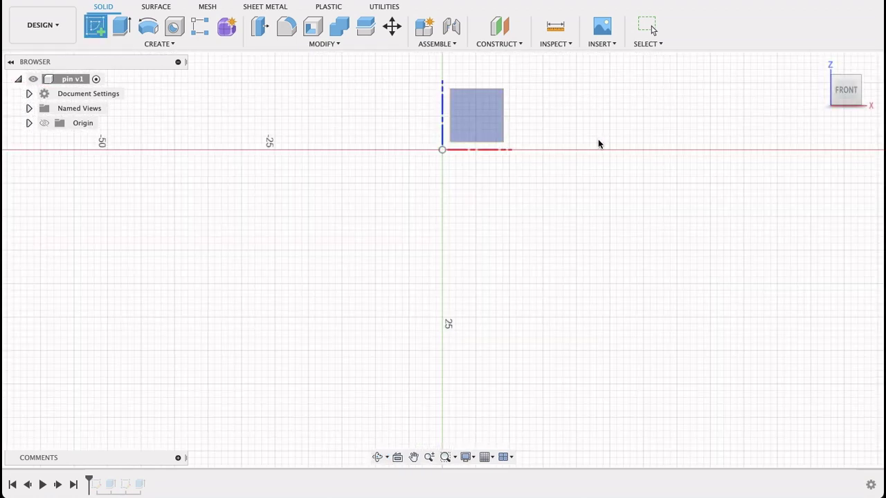
{"action": "mouse_move", "coordinate": [597, 143]}
{"action": "middle_mouse_down"}
{"action": "mouse_move", "coordinate": [542, 115]}
{"action": "mouse_move", "coordinate": [566, 110]}
{"action": "mouse_move", "coordinate": [532, 261]}
{"action": "middle_mouse_up"}
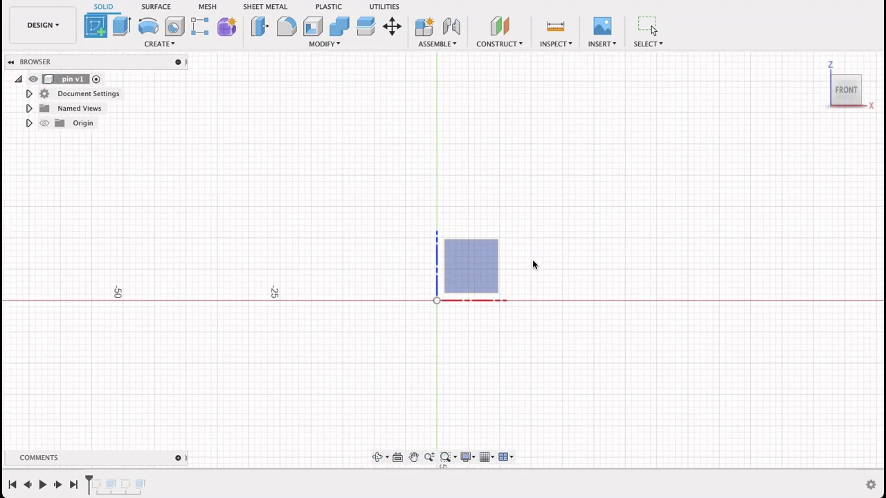
{"action": "left_click", "coordinate": [474, 280]}
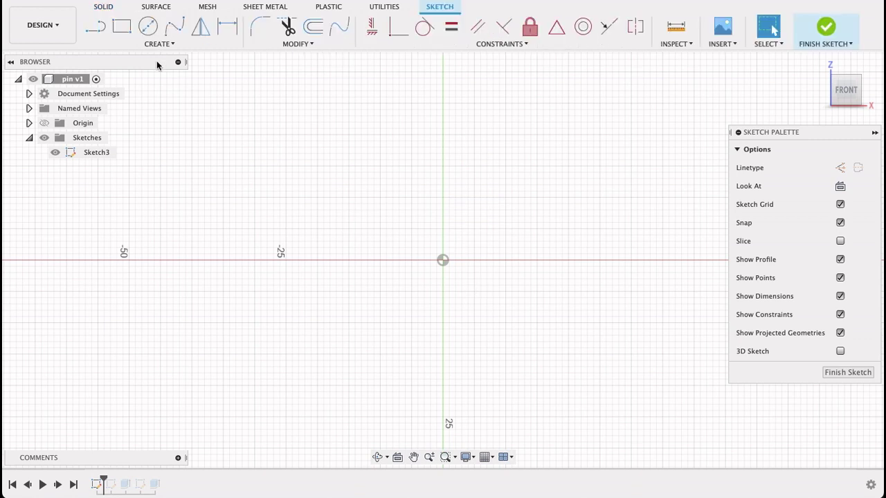
Sketch a 14 mm by 14 mm center rectangle centred on the origin.
{"action": "left_click", "coordinate": [128, 44]}
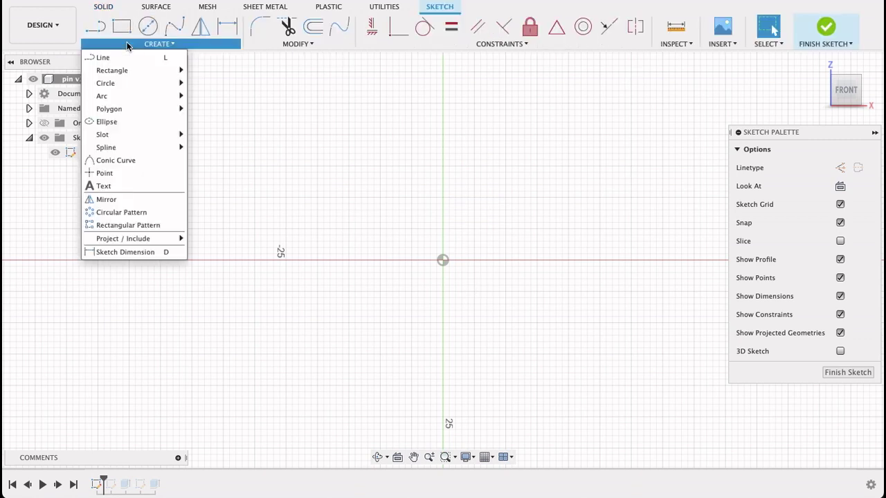
{"action": "mouse_move", "coordinate": [122, 72]}
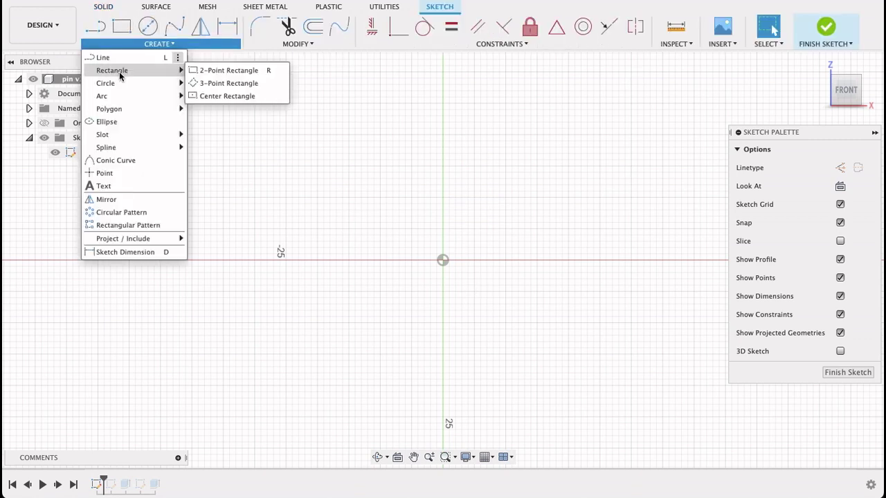
{"action": "left_click", "coordinate": [229, 96]}
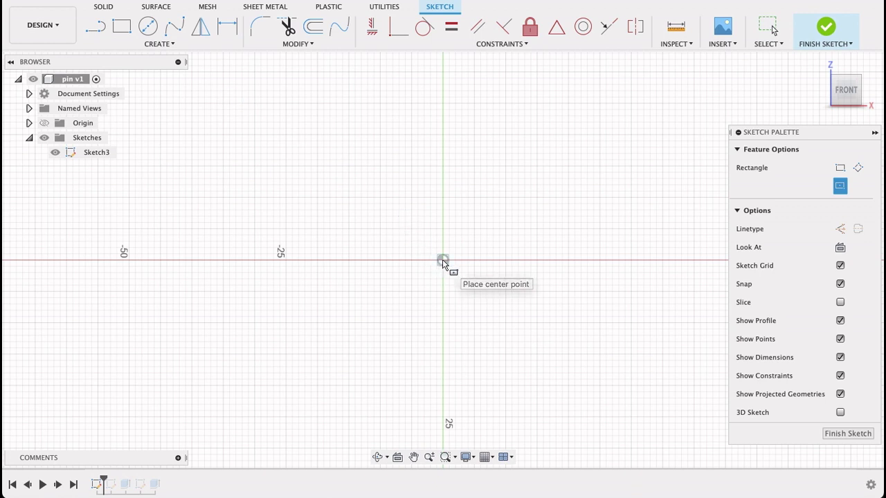
{"action": "left_click", "coordinate": [442, 261]}
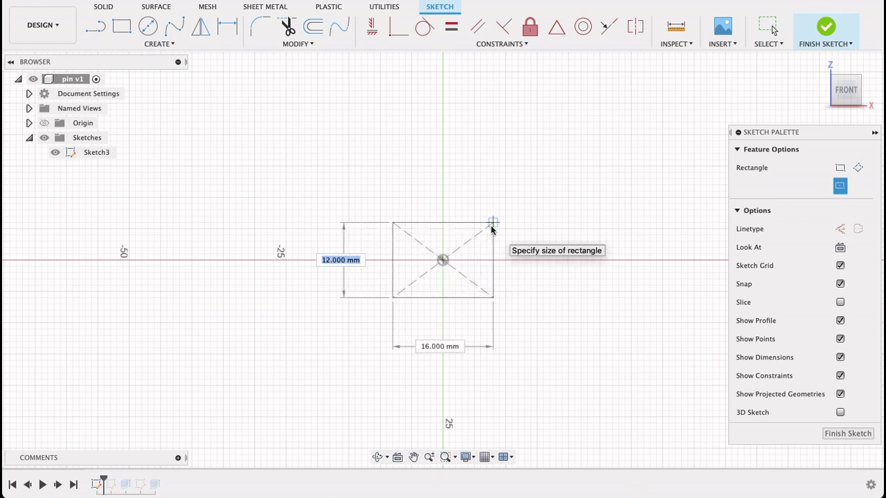
{"action": "type", "text": "14"}
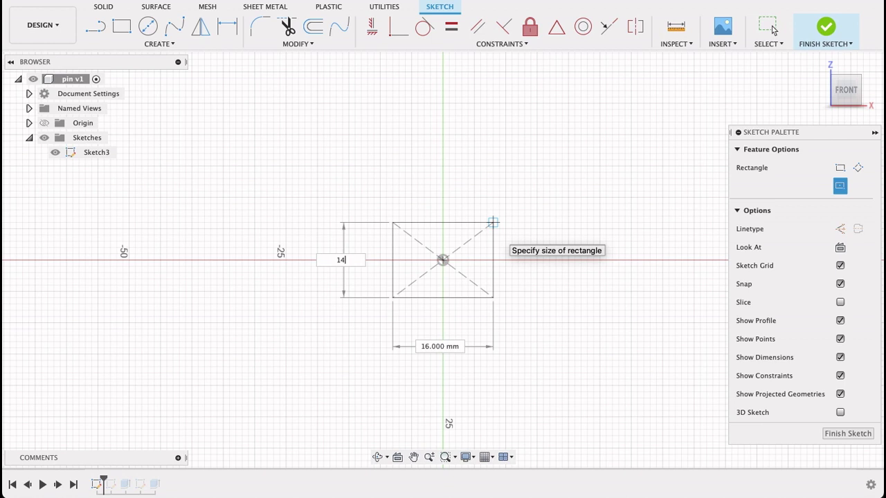
{"action": "key", "text": "Tab"}
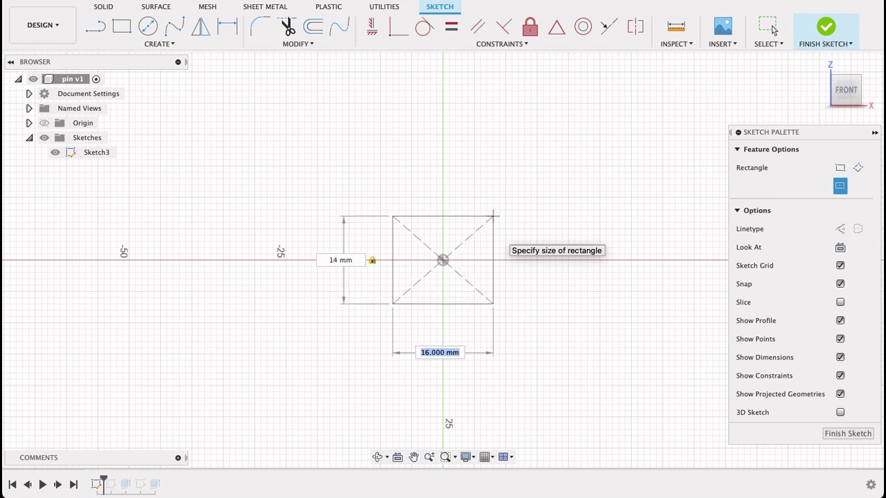
{"action": "type", "text": "14"}
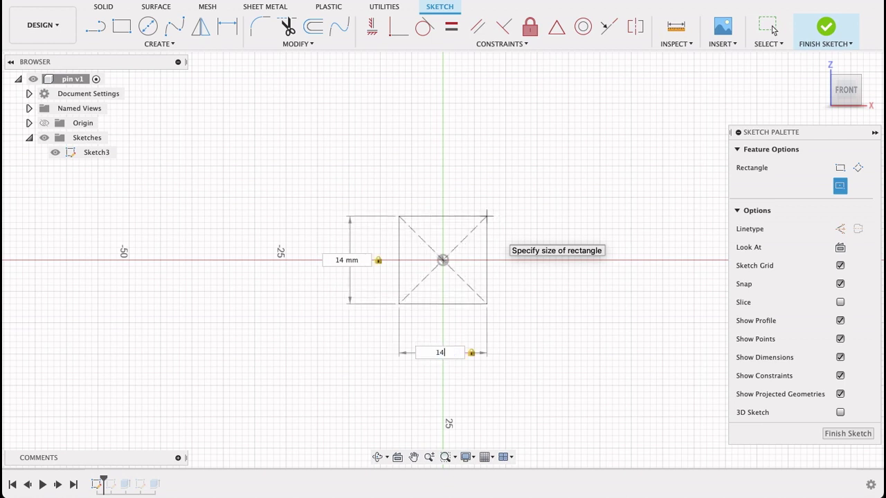
{"action": "key", "text": "Return"}
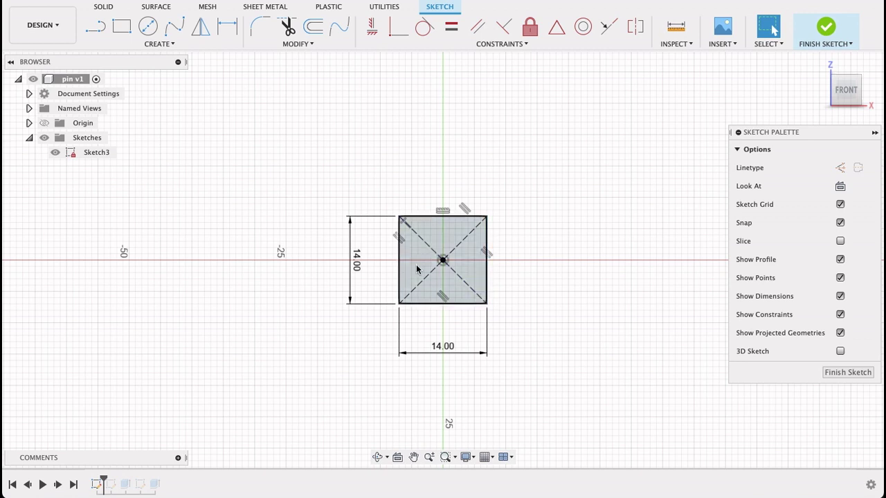
Add a 3.5 mm equal distance chamfer to the square's lower-right corner.
{"action": "left_click", "coordinate": [500, 4]}
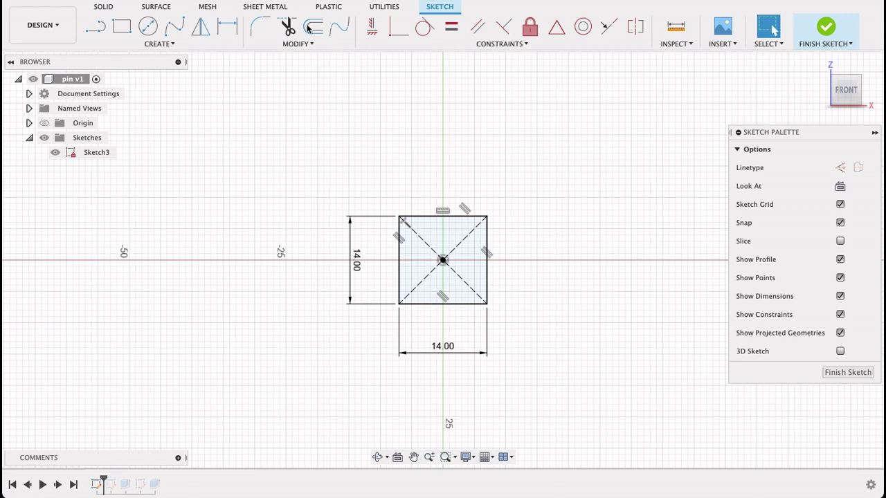
{"action": "left_click", "coordinate": [299, 44]}
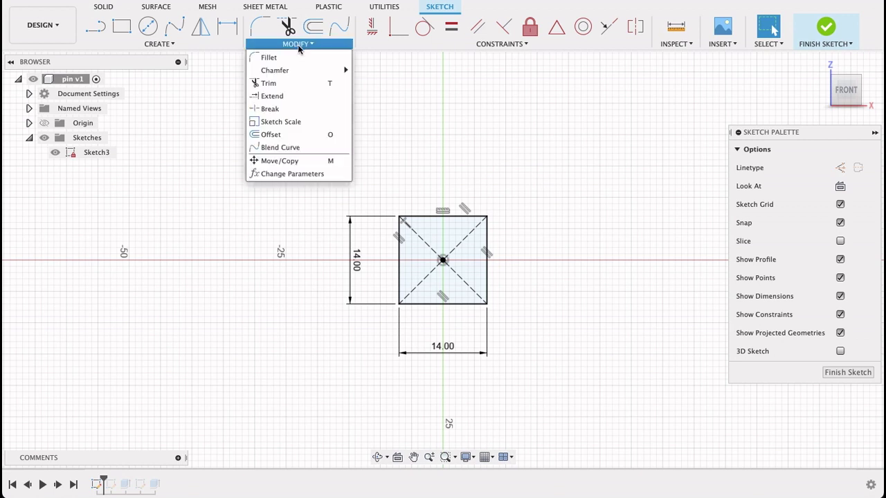
{"action": "mouse_move", "coordinate": [294, 71]}
{"action": "left_click", "coordinate": [386, 71]}
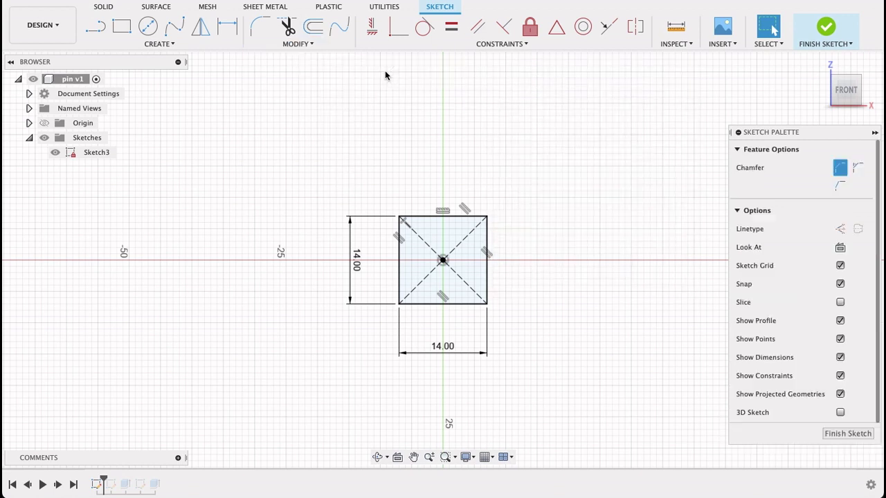
{"action": "scroll", "coordinate": [475, 273], "scroll_direction": "up", "scroll_amount": 3}
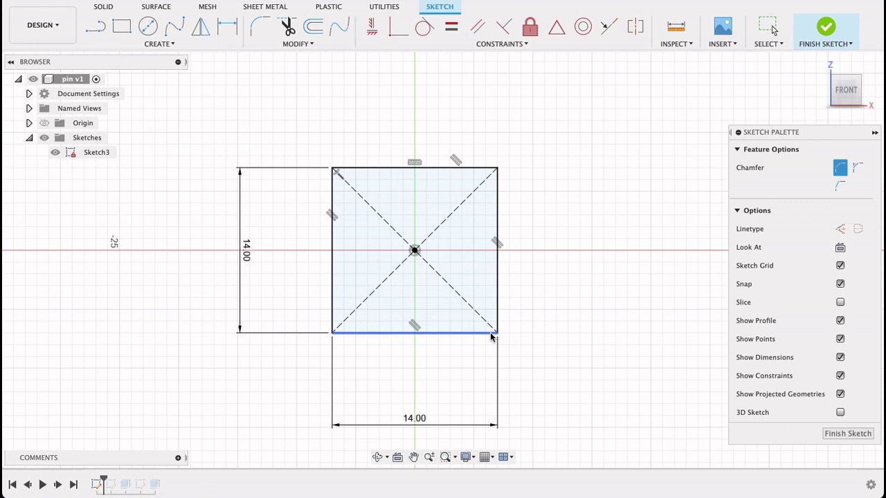
{"action": "left_click", "coordinate": [492, 335]}
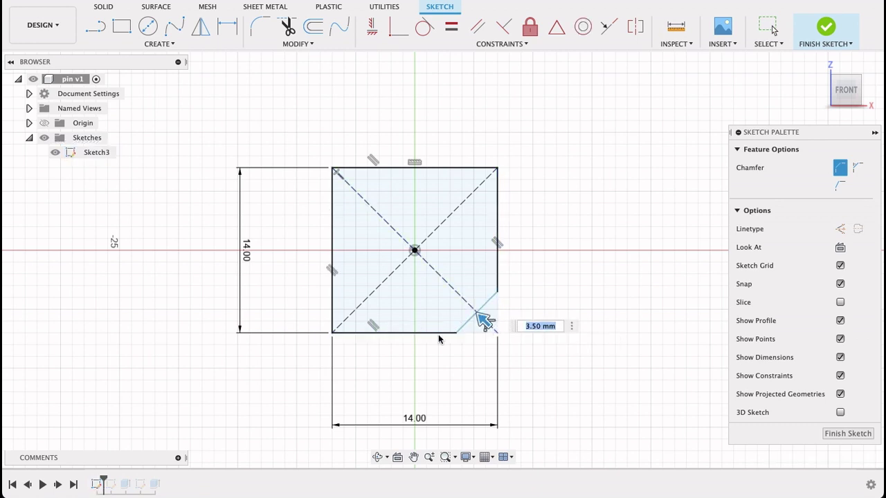
{"action": "key", "text": "Return"}
Add a 2 mm equal distance chamfer to the square's lower-left corner.
{"action": "left_click", "coordinate": [341, 333]}
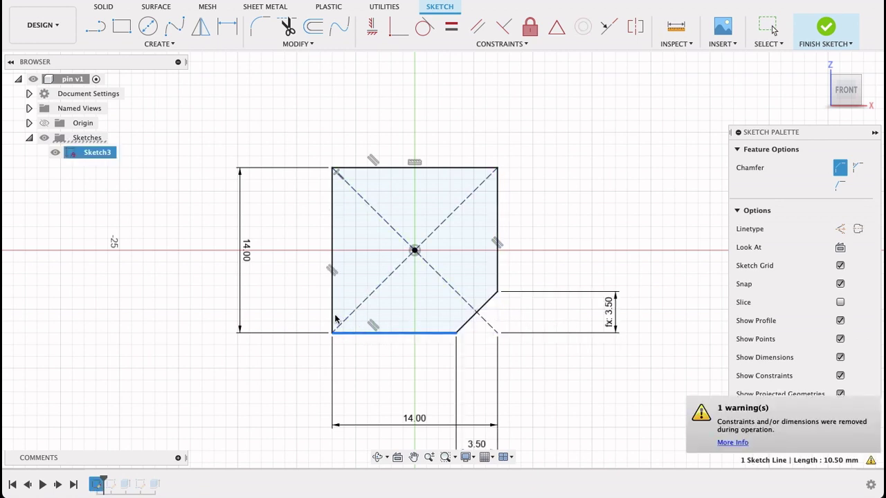
{"action": "left_click", "coordinate": [333, 317]}
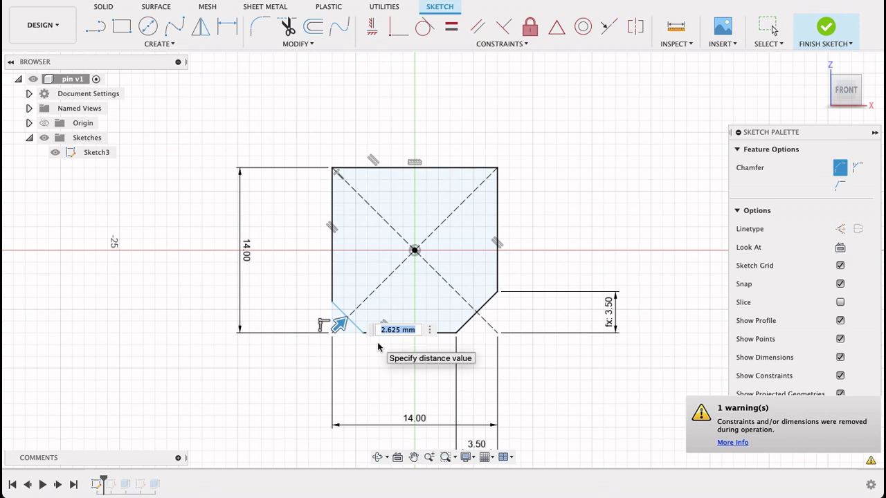
{"action": "type", "text": "2"}
{"action": "key", "text": "Return"}
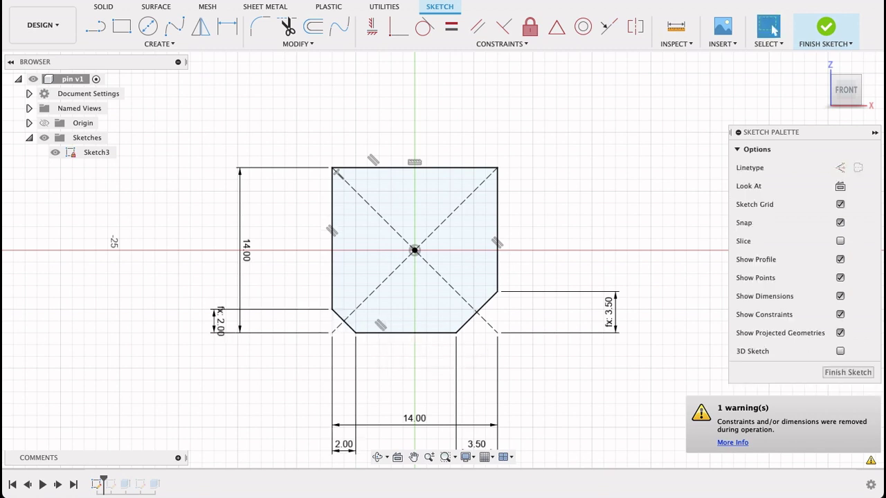
Set the vertical and horizontal dimensions of the lower-right chamfer to 2 mm each.
{"action": "left_click", "coordinate": [610, 313]}
{"action": "double_click", "coordinate": [610, 313]}
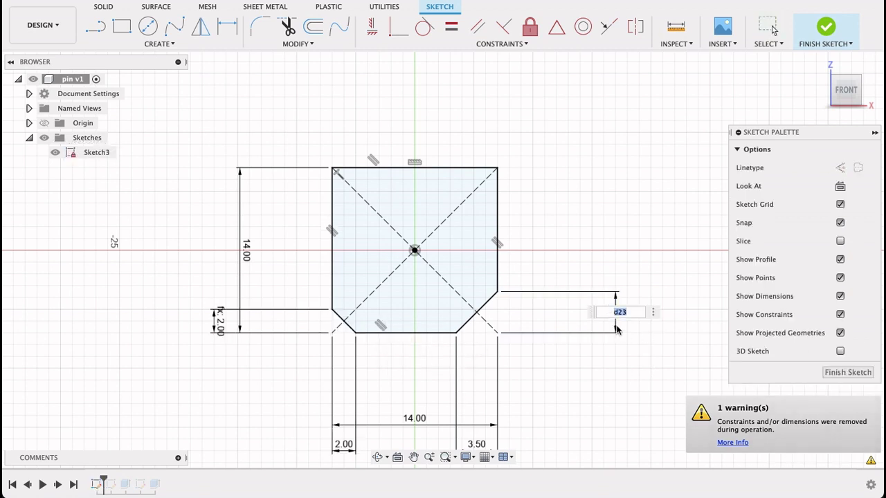
{"action": "type", "text": "2"}
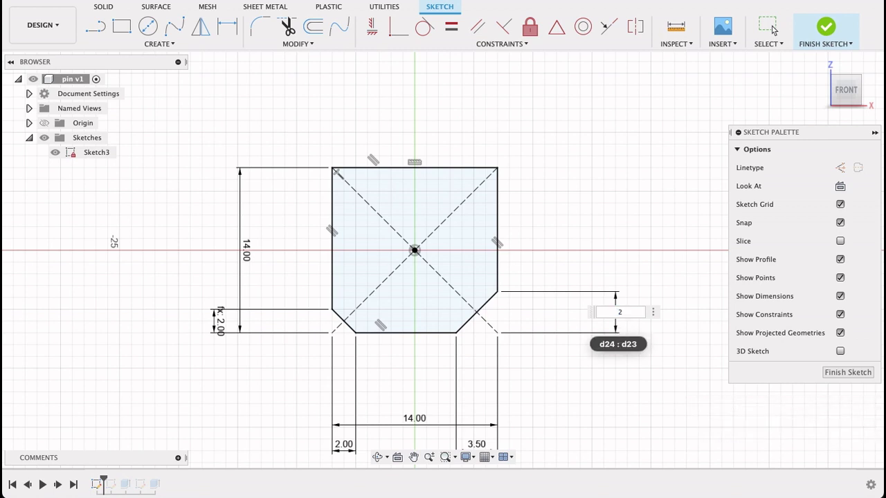
{"action": "key", "text": "Return"}
{"action": "mouse_move", "coordinate": [588, 411]}
{"action": "middle_mouse_down"}
{"action": "mouse_move", "coordinate": [585, 235]}
{"action": "mouse_move", "coordinate": [571, 296]}
{"action": "middle_mouse_up"}
{"action": "double_click", "coordinate": [474, 297]}
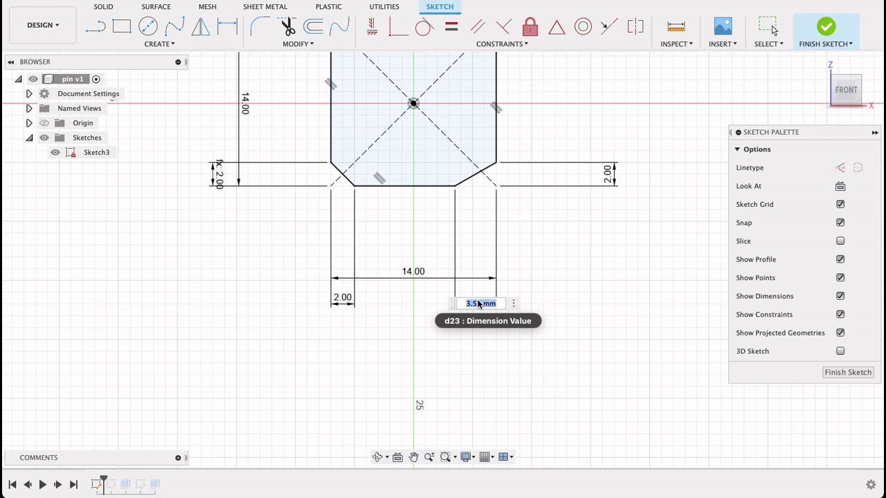
{"action": "type", "text": "2"}
{"action": "key", "text": "Return"}
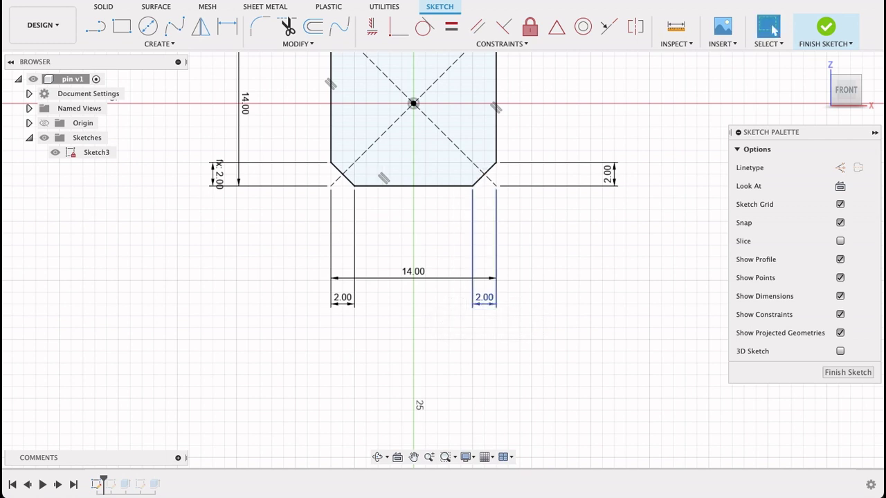
Add a 3 mm equal distance chamfer to the square's upper-right corner.
{"action": "middle_click_drag", "start_coordinate": [543, 150], "coordinate": [558, 290]}
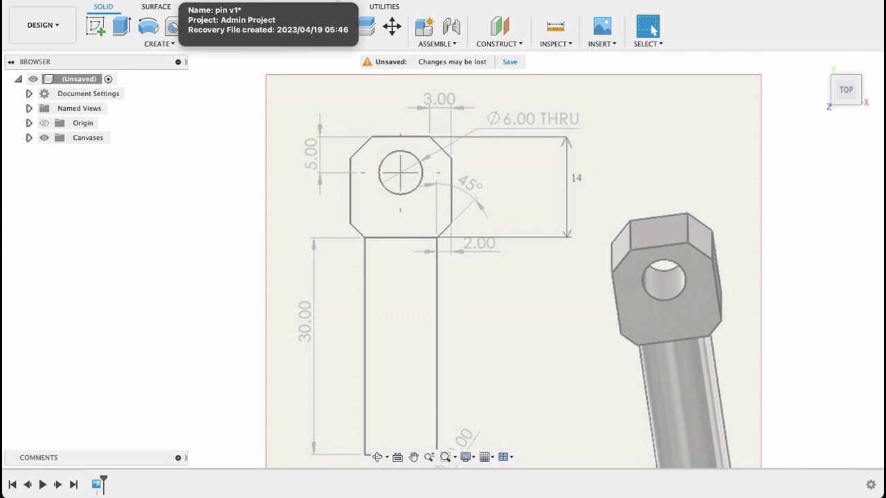
{"action": "left_click", "coordinate": [208, 1]}
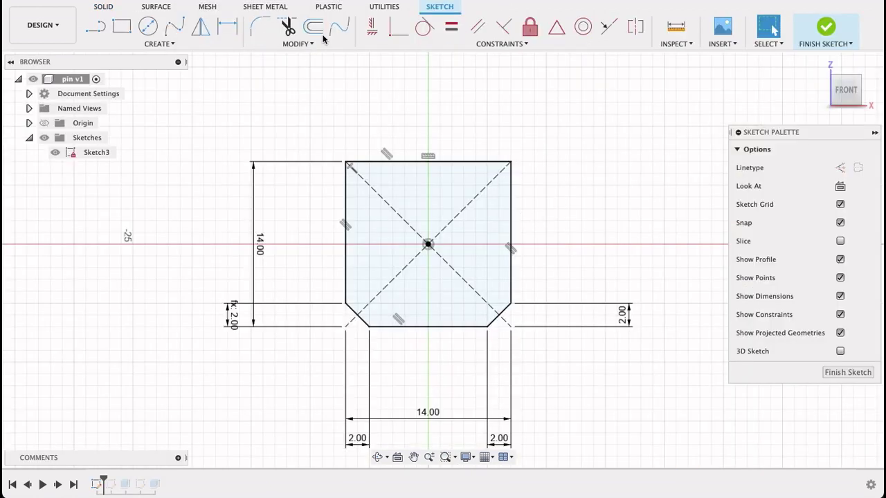
{"action": "left_click", "coordinate": [315, 44]}
{"action": "mouse_move", "coordinate": [317, 70]}
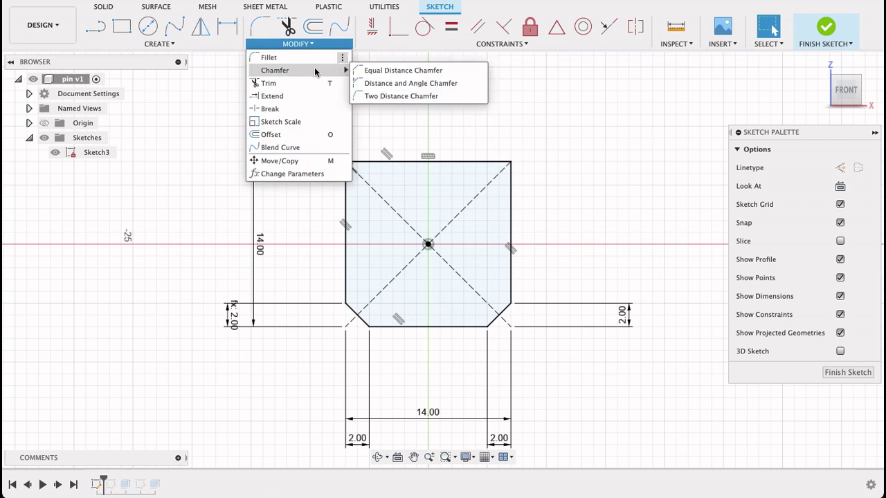
{"action": "left_click", "coordinate": [404, 70]}
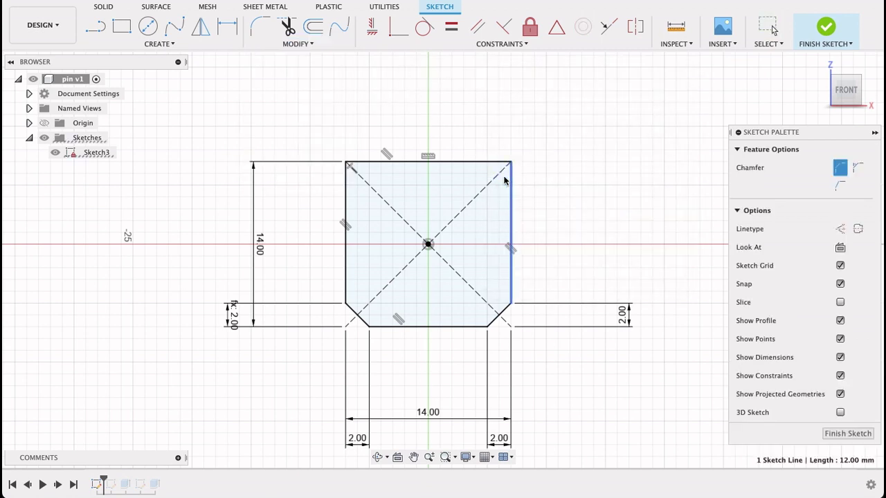
{"action": "left_click", "coordinate": [505, 180]}
{"action": "left_click", "coordinate": [485, 162]}
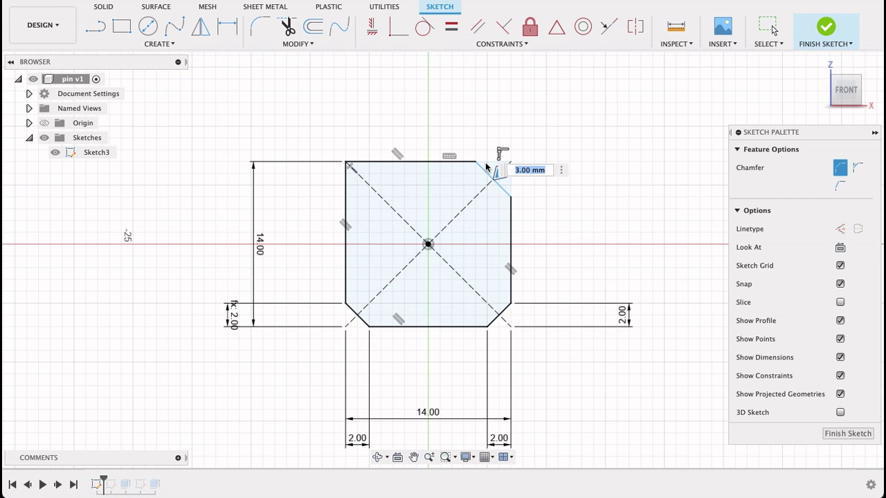
Add a 3 mm equal distance chamfer to the square's upper-left corner.
{"action": "left_click", "coordinate": [357, 179]}
{"action": "left_click", "coordinate": [361, 179]}
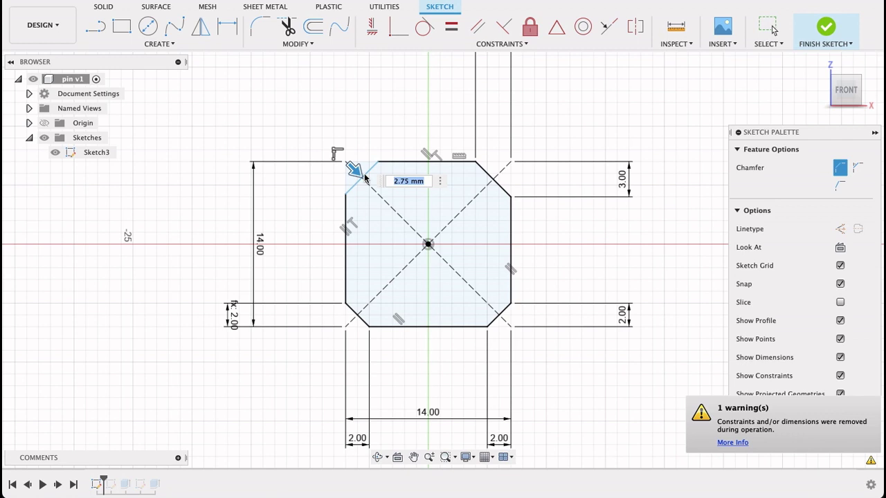
{"action": "type", "text": "3"}
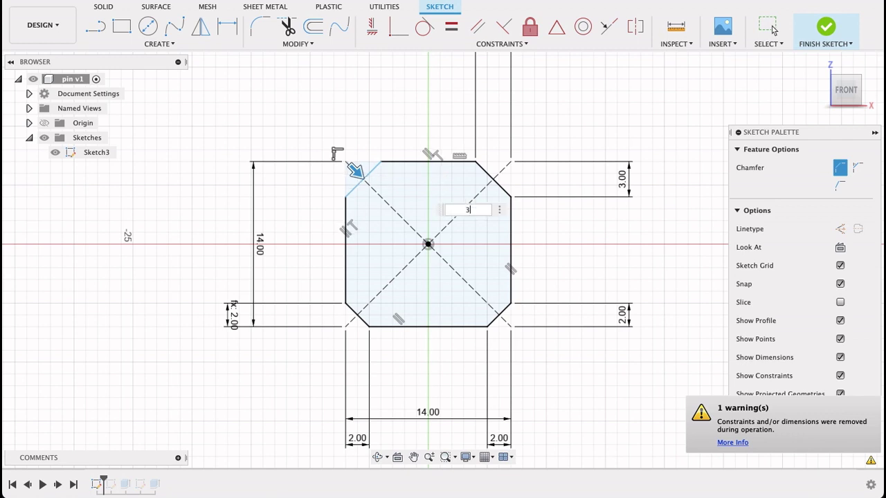
{"action": "key", "text": "Return"}
Sketch a 6 mm diameter circle on the vertical axis above the origin, its centre about 4 mm below the square's top edge.
{"action": "mouse_move", "coordinate": [583, 126]}
{"action": "middle_mouse_down"}
{"action": "mouse_move", "coordinate": [548, 256]}
{"action": "mouse_move", "coordinate": [549, 235]}
{"action": "middle_mouse_up"}
{"action": "middle_click_drag", "start_coordinate": [514, 344], "coordinate": [544, 230]}
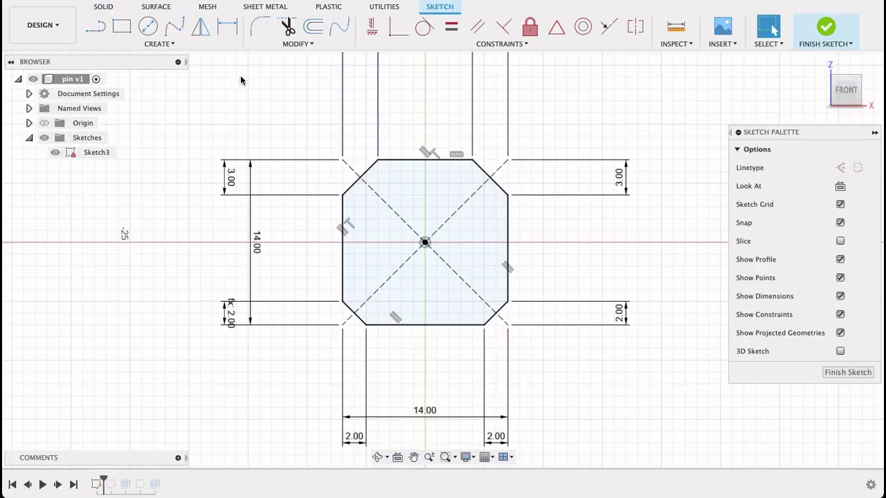
{"action": "left_click", "coordinate": [146, 26]}
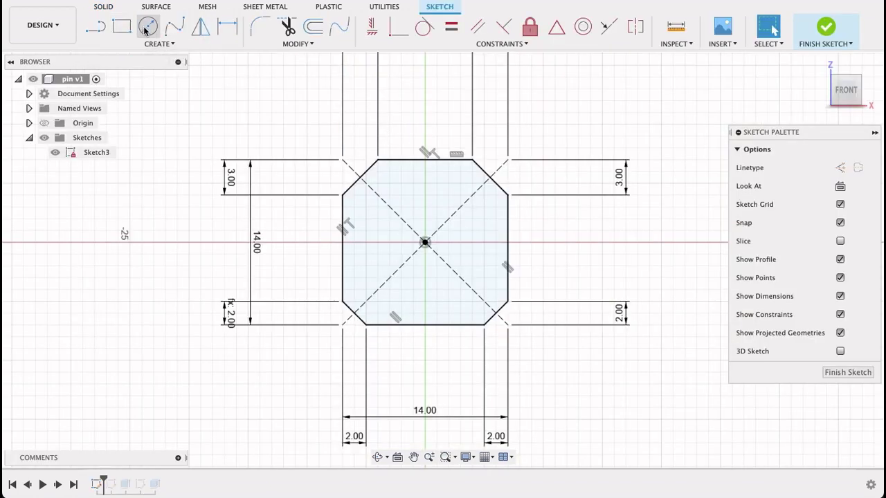
{"action": "left_click", "coordinate": [424, 206]}
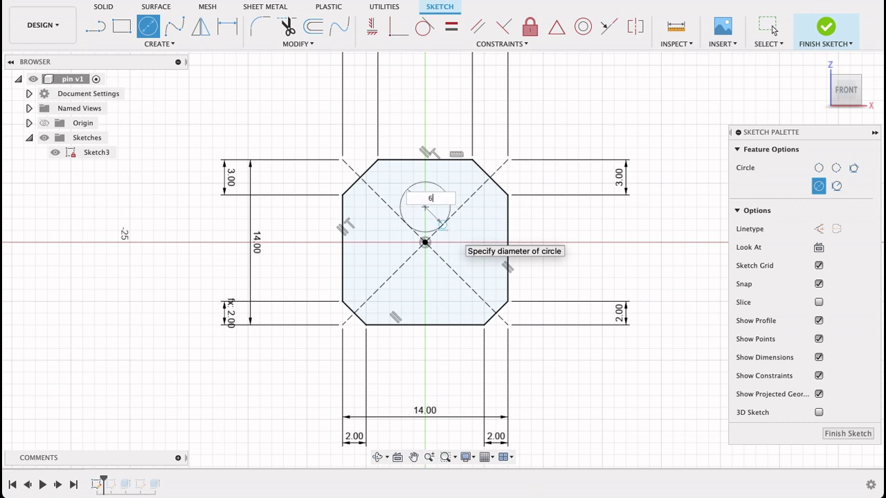
{"action": "type", "text": "6"}
{"action": "left_click", "coordinate": [771, 27]}
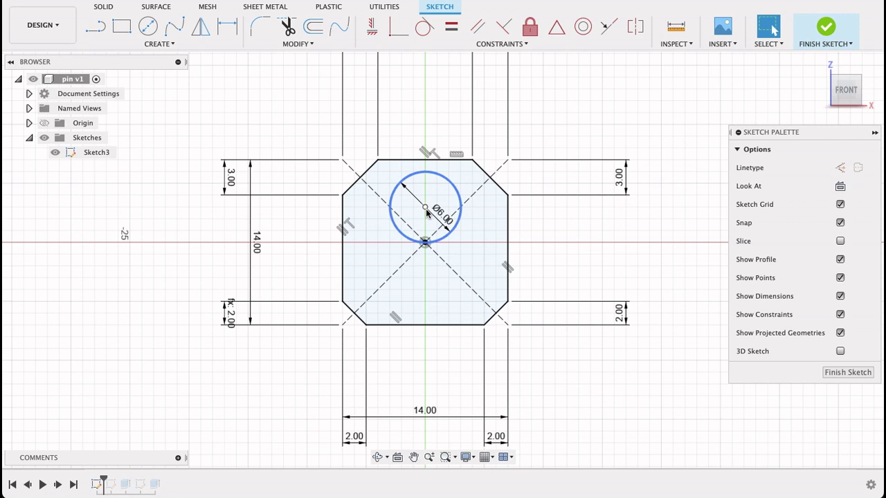
Dimension the circle's centre 5 mm below the profile's top edge.
{"action": "key", "text": "d"}
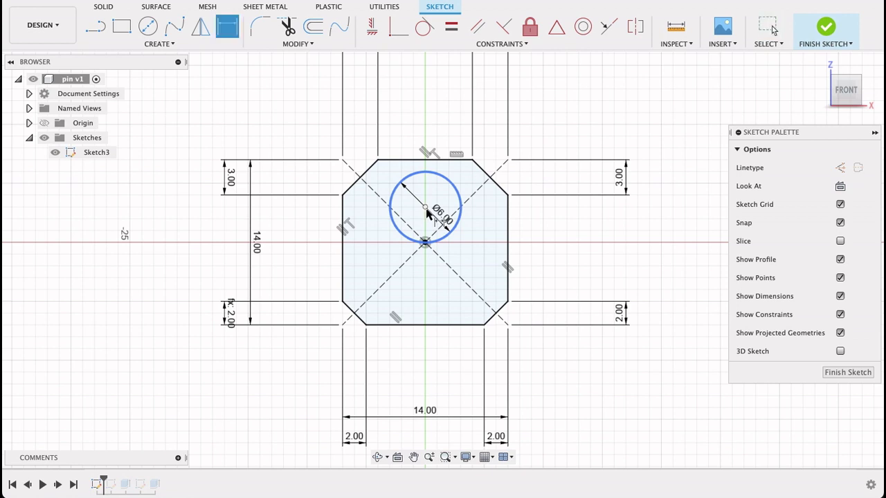
{"action": "left_click", "coordinate": [414, 162]}
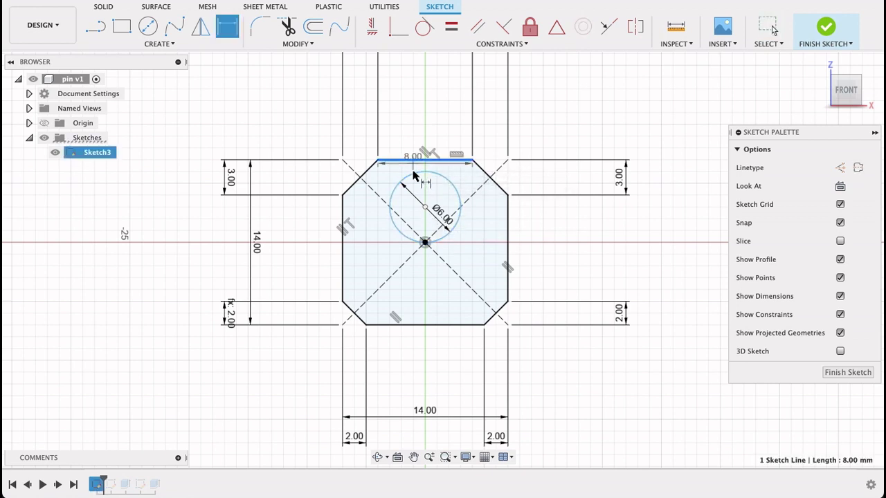
{"action": "left_click", "coordinate": [424, 207]}
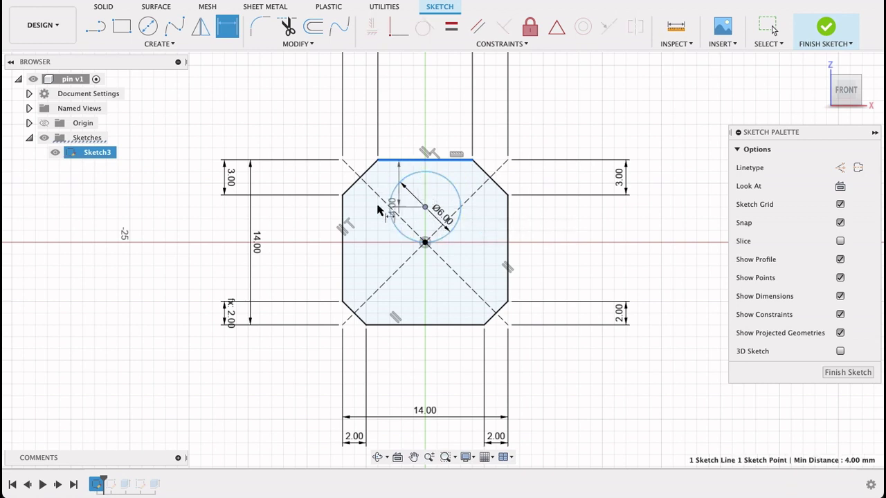
{"action": "left_click", "coordinate": [316, 213]}
{"action": "type", "text": "5"}
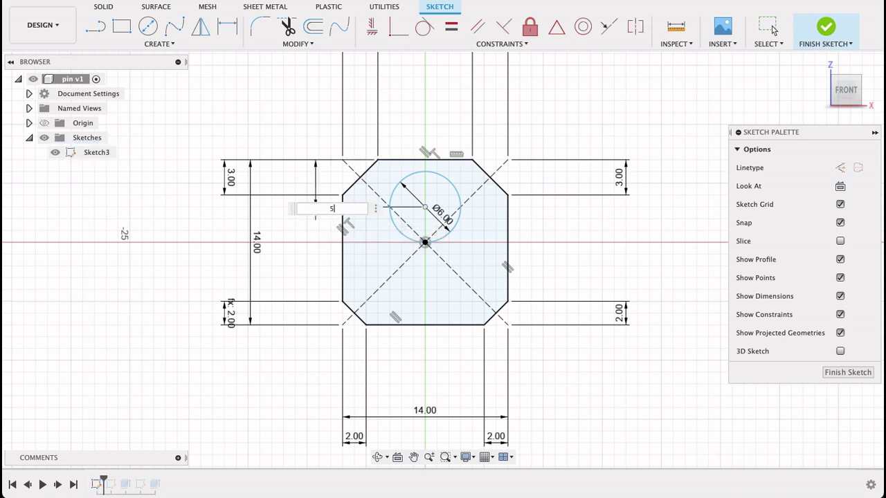
{"action": "key", "text": "Return"}
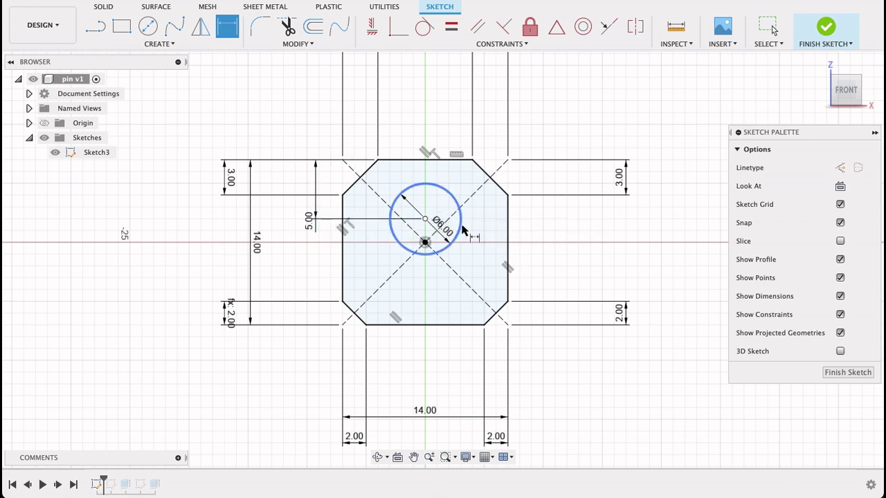
{"action": "key", "text": "Escape"}
Dimension the circle's centre 7 mm from the profile's right edge and finish the sketch.
{"action": "mouse_move", "coordinate": [462, 237]}
{"action": "left_mouse_down"}
{"action": "mouse_move", "coordinate": [422, 237]}
{"action": "mouse_move", "coordinate": [467, 232]}
{"action": "mouse_move", "coordinate": [428, 235]}
{"action": "mouse_move", "coordinate": [457, 234]}
{"action": "mouse_move", "coordinate": [447, 236]}
{"action": "left_mouse_up"}
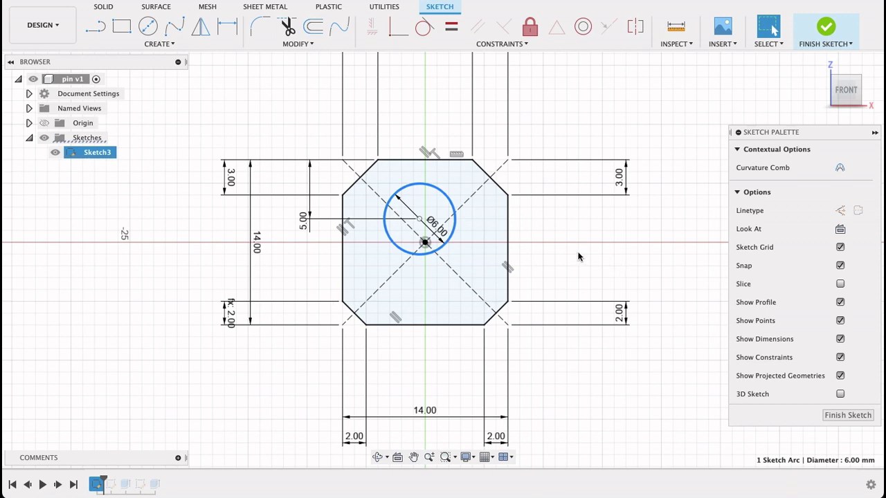
{"action": "key", "text": "d"}
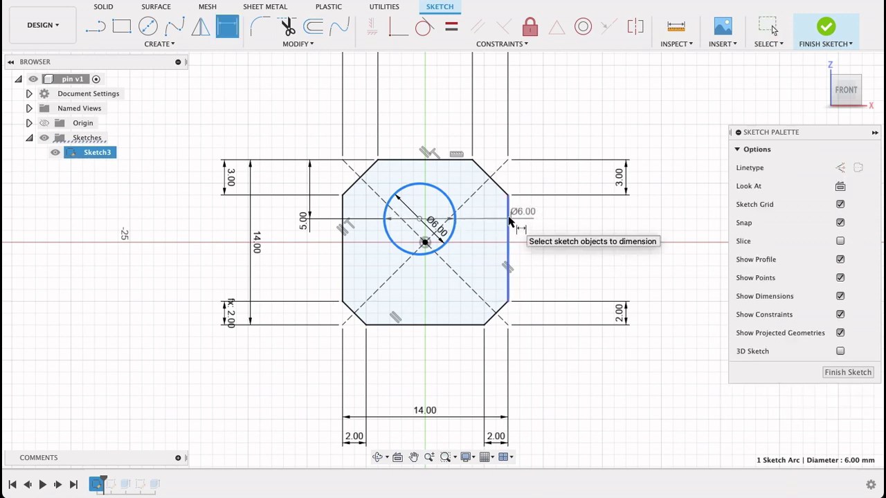
{"action": "left_click", "coordinate": [510, 221]}
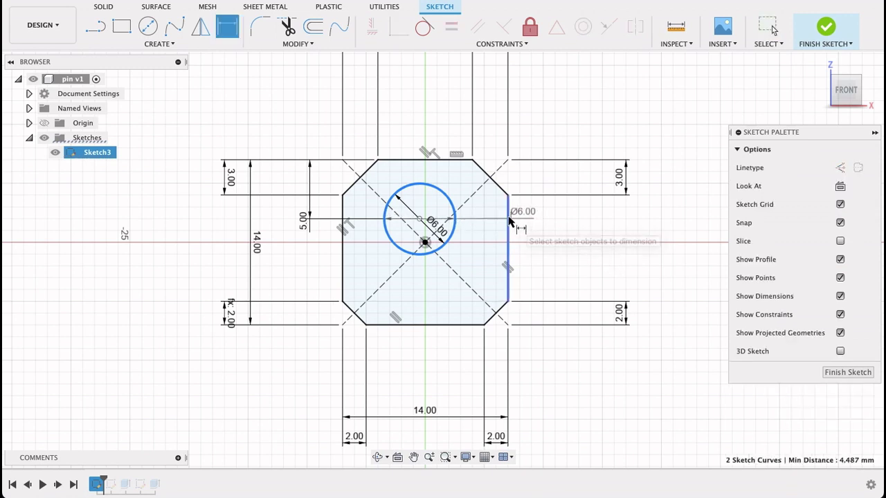
{"action": "left_click", "coordinate": [420, 221]}
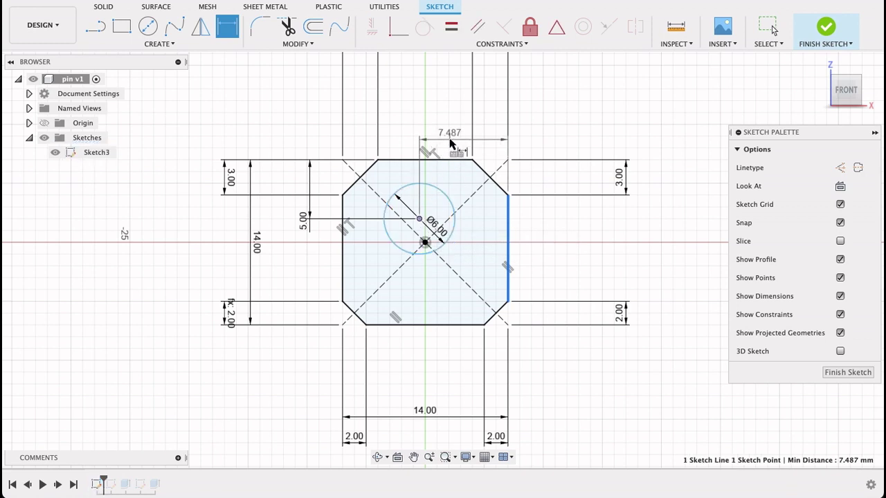
{"action": "left_click", "coordinate": [450, 143]}
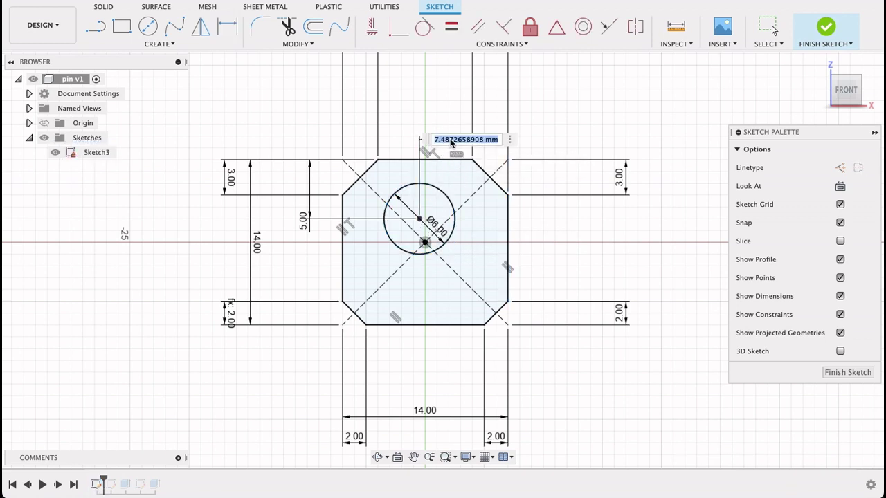
{"action": "type", "text": "7"}
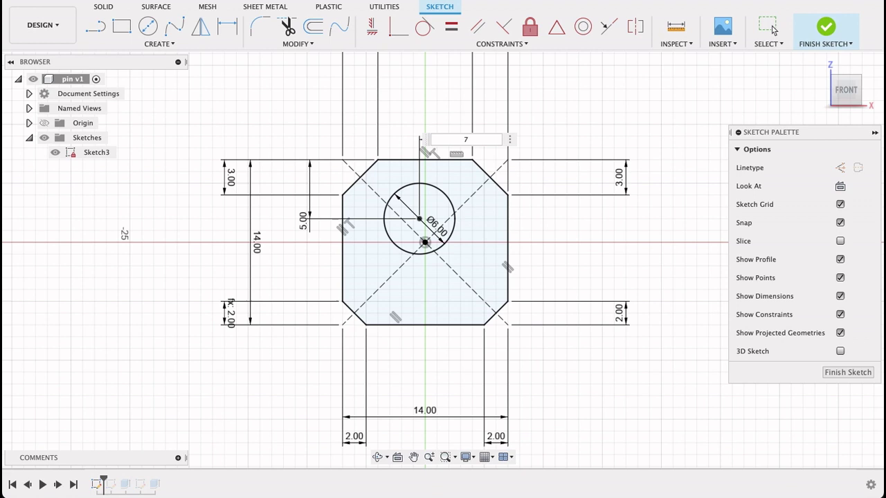
{"action": "key", "text": "Return"}
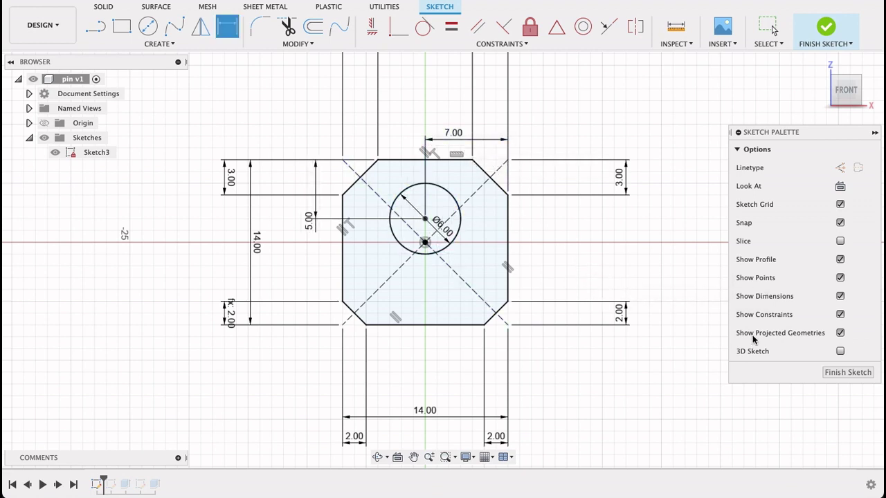
{"action": "left_click", "coordinate": [847, 373]}
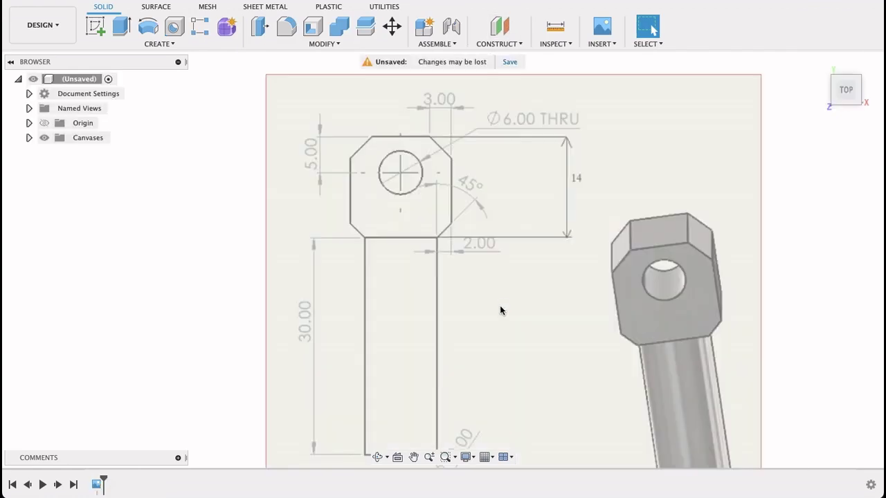
Extrude the chamfered square profile around the hole 12 mm as a new body.
{"action": "middle_click_drag", "start_coordinate": [501, 349], "coordinate": [512, 141]}
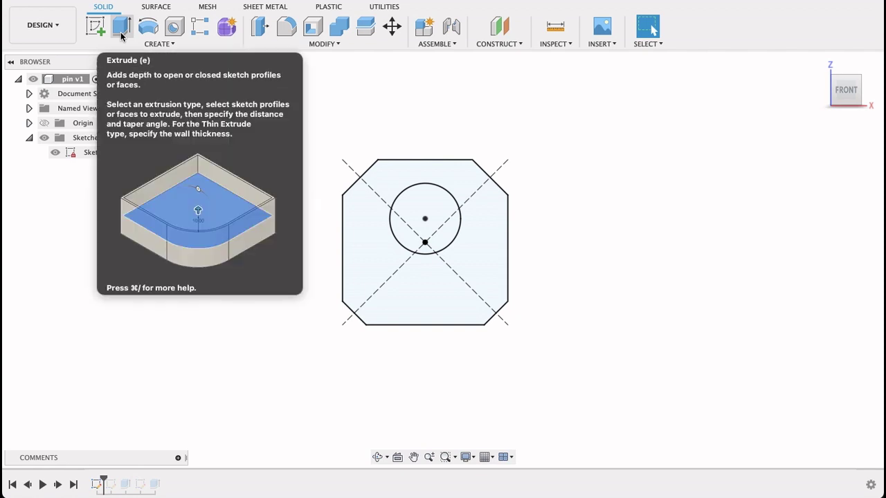
{"action": "left_click", "coordinate": [121, 36]}
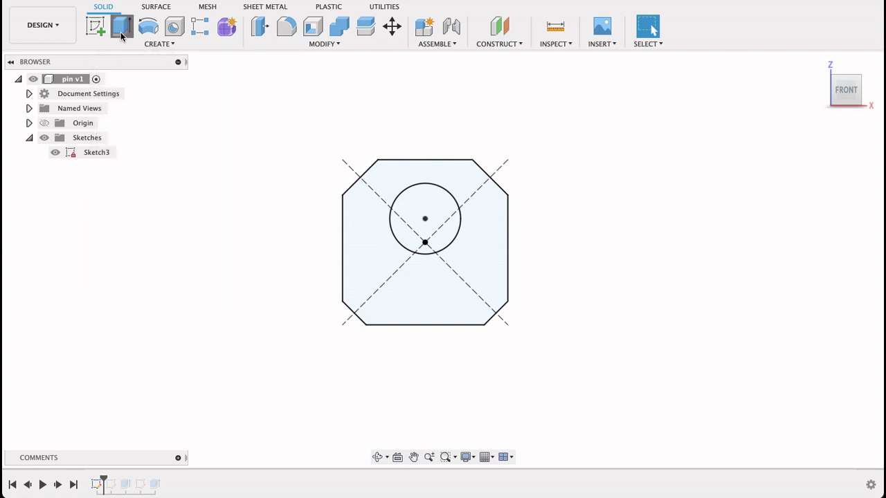
{"action": "left_click", "coordinate": [378, 262]}
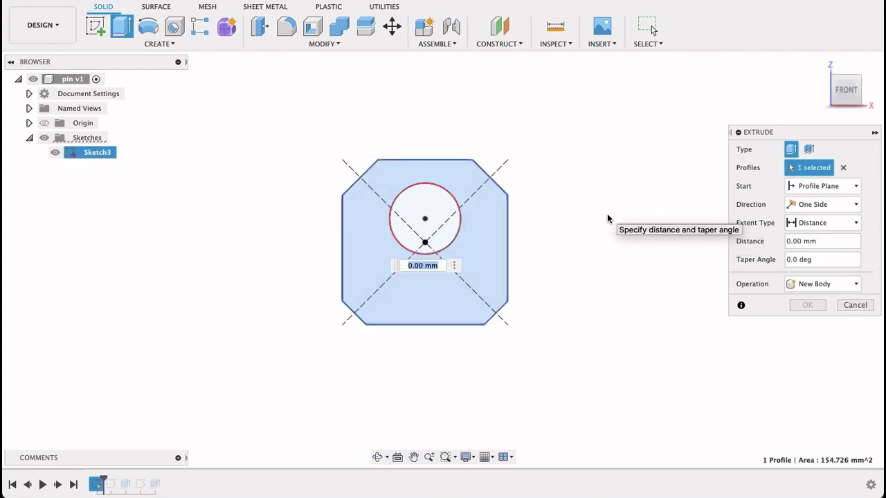
{"action": "middle_click_drag", "start_coordinate": [607, 214], "coordinate": [579, 253], "text": "shift"}
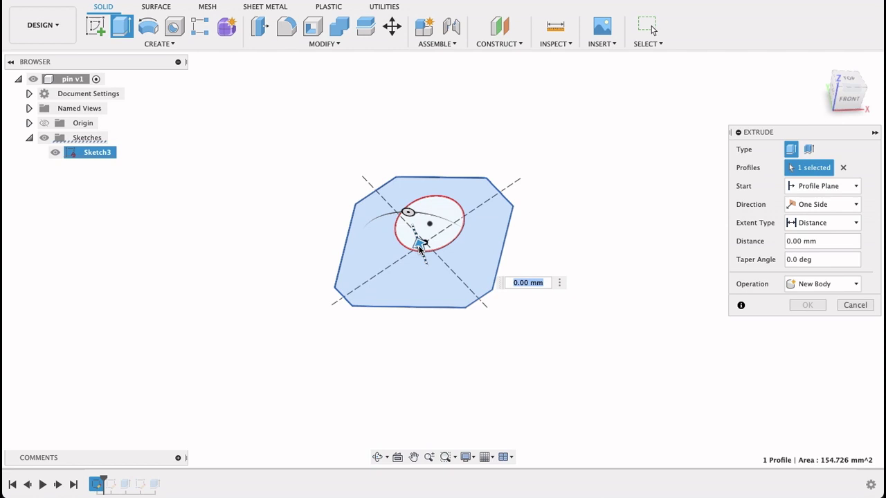
{"action": "left_click_drag", "start_coordinate": [420, 242], "coordinate": [402, 210]}
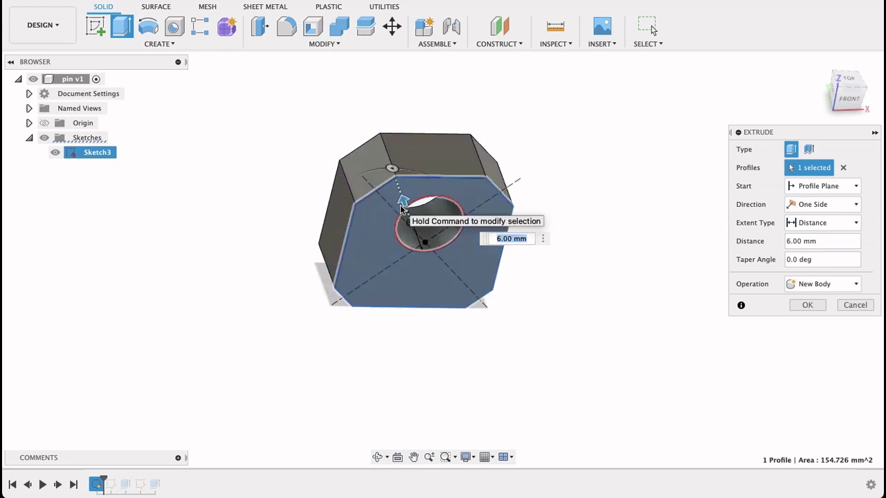
{"action": "key", "text": "Return"}
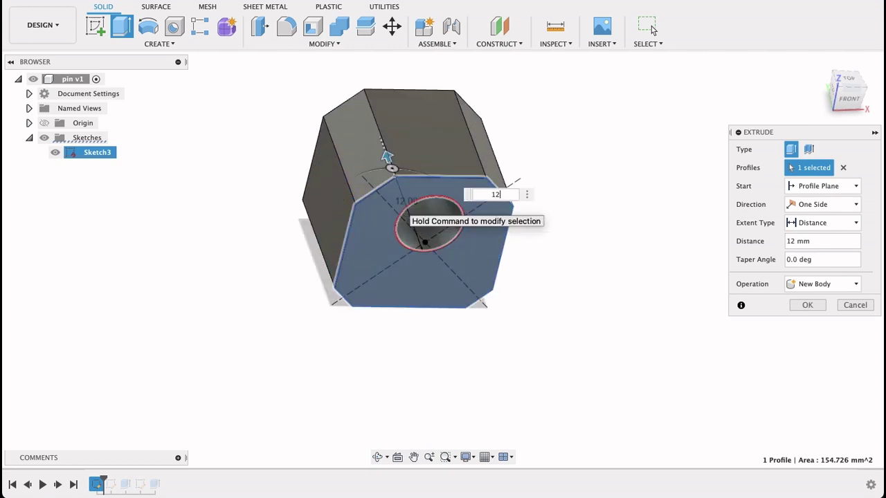
{"action": "key", "text": "Return"}
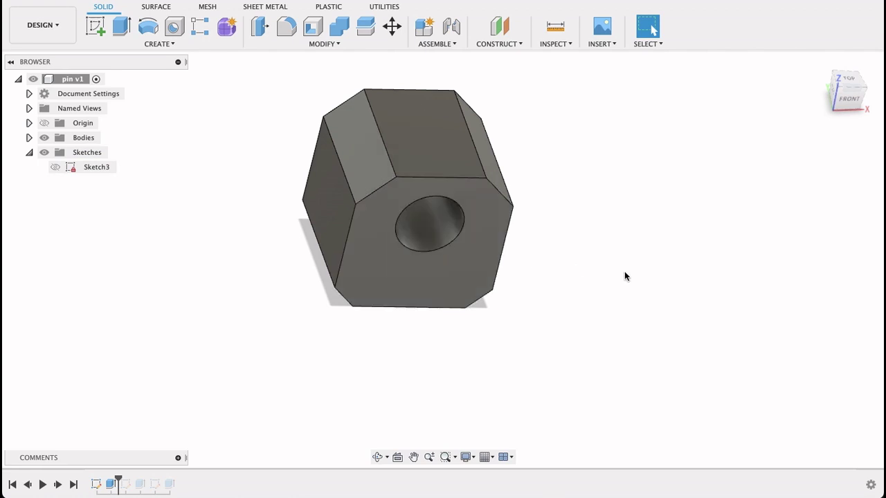
Start a new sketch on the flat bottom face of the chamfered head, where the drawing shows the cylindrical shank.
{"action": "left_click_drag", "start_coordinate": [630, 326], "coordinate": [593, 263]}
{"action": "key", "text": "Escape"}
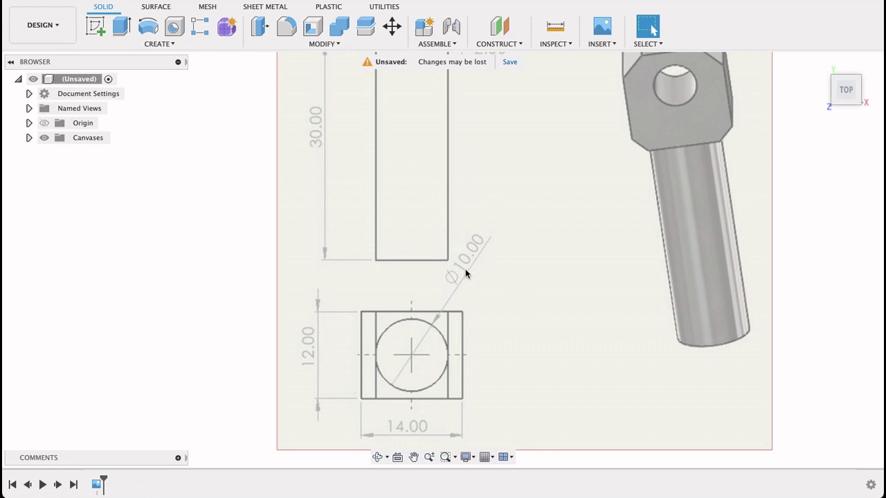
{"action": "middle_click_drag", "start_coordinate": [509, 181], "coordinate": [510, 287]}
{"action": "mouse_move", "coordinate": [480, 189]}
{"action": "middle_mouse_down"}
{"action": "mouse_move", "coordinate": [478, 257]}
{"action": "mouse_move", "coordinate": [469, 195]}
{"action": "middle_mouse_up"}
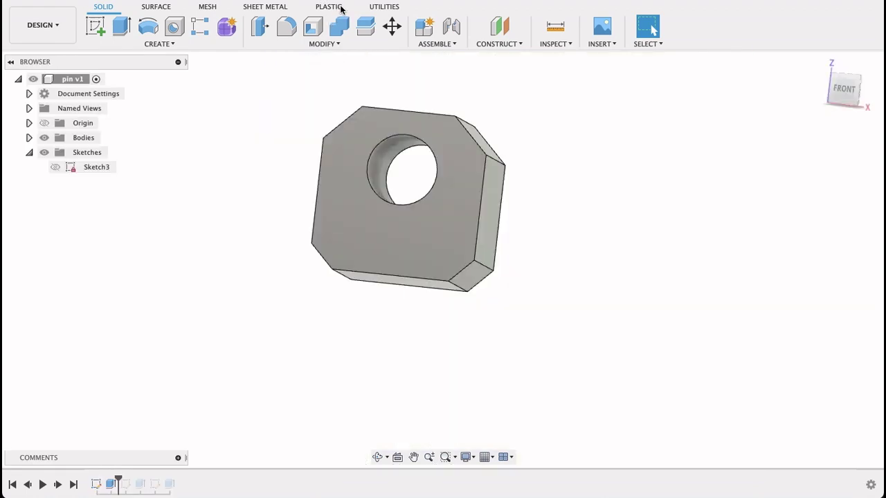
{"action": "left_click", "coordinate": [104, 32]}
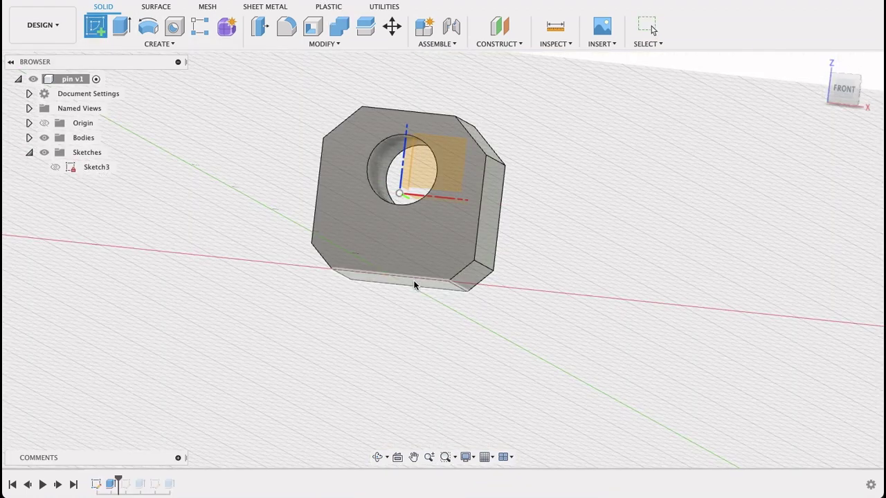
{"action": "left_click", "coordinate": [414, 286]}
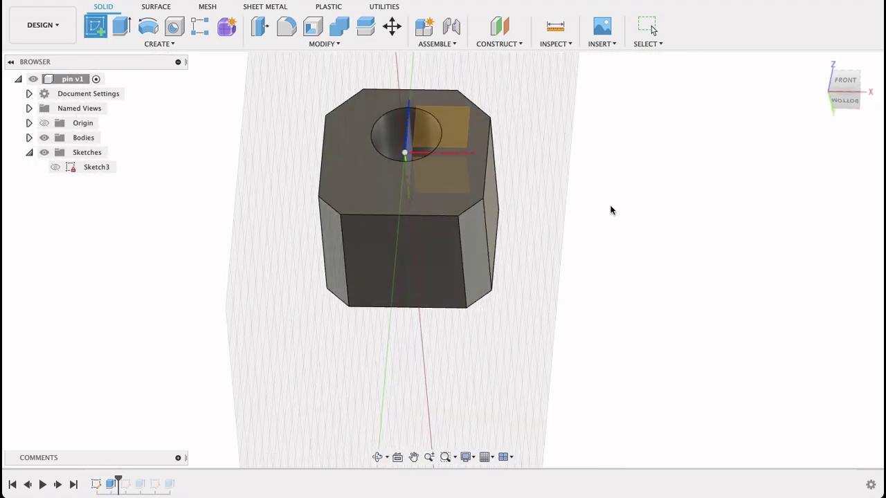
{"action": "left_click", "coordinate": [404, 272]}
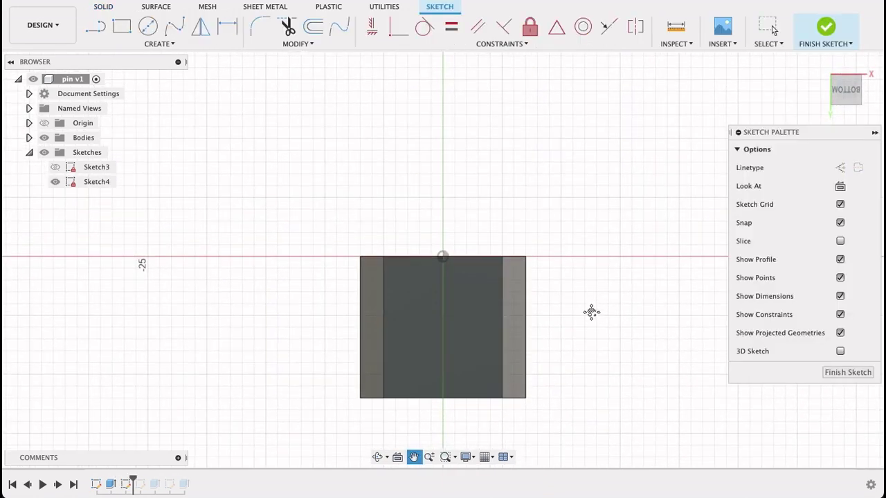
Sketch a 10 mm diameter circle centred on the head's bottom face, with its centre on the vertical sketch axis.
{"action": "left_click", "coordinate": [148, 26]}
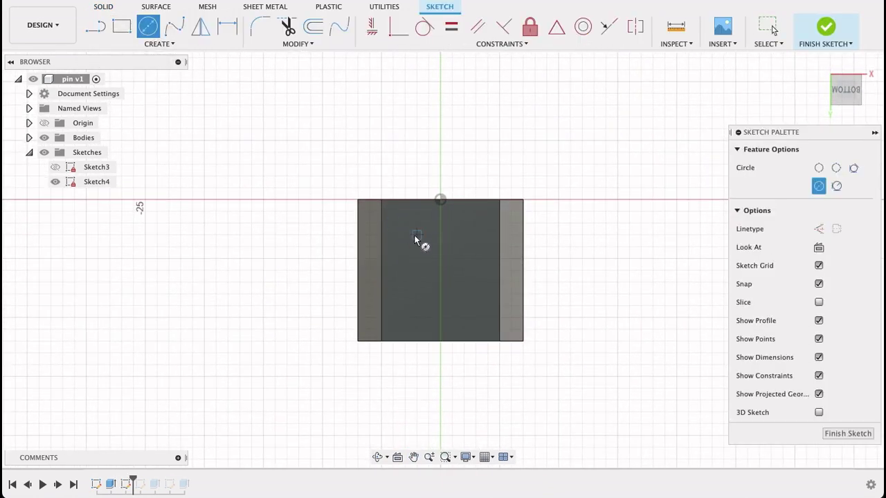
{"action": "left_click", "coordinate": [441, 269]}
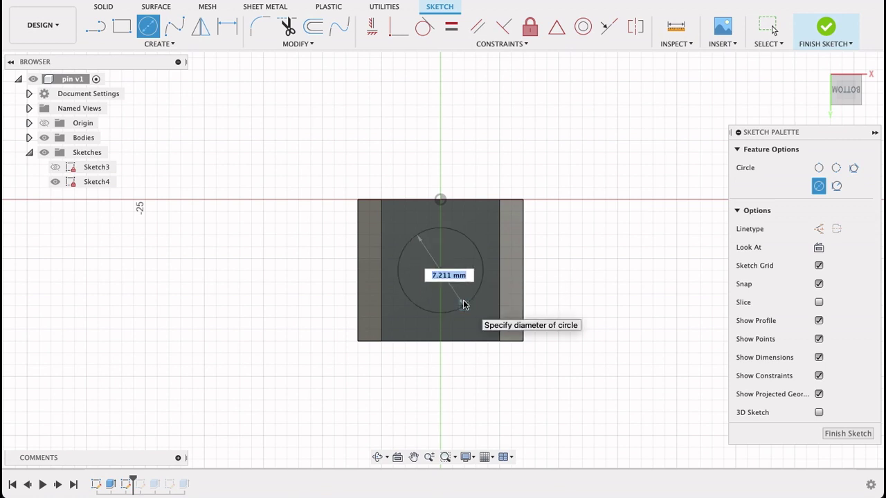
{"action": "key", "text": "Return"}
{"action": "left_click", "coordinate": [774, 29]}
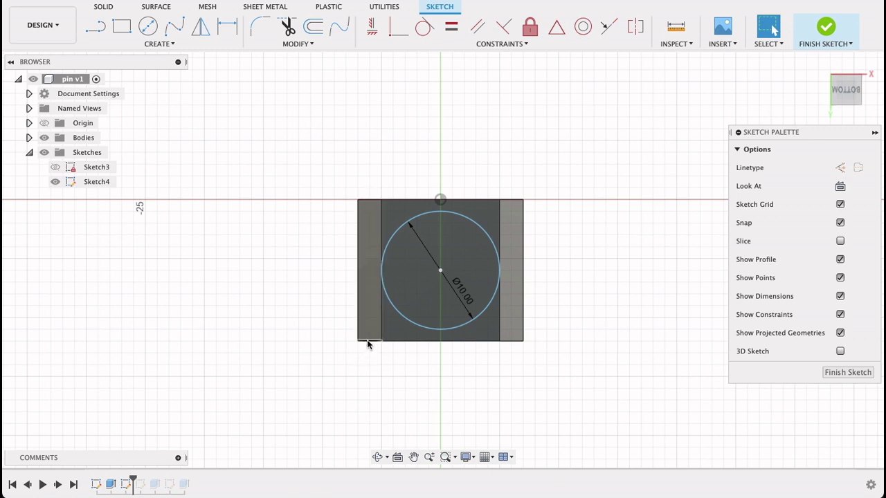
Dimension the circle's centre 6 mm from the bottom face's edge that passes through the origin.
{"action": "key", "text": "d"}
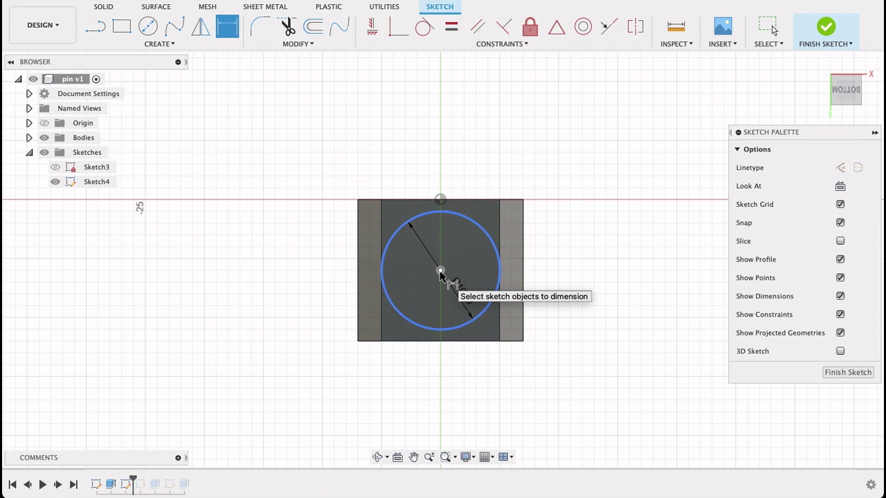
{"action": "left_click", "coordinate": [440, 272]}
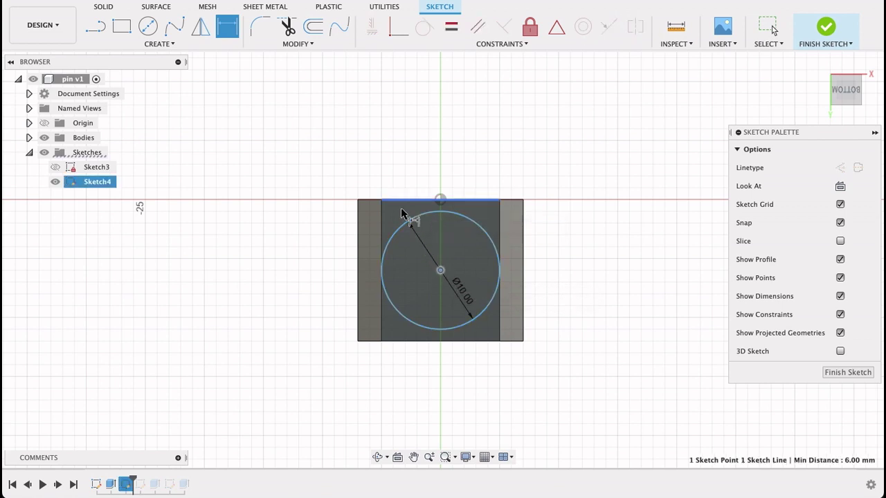
{"action": "left_click", "coordinate": [401, 212]}
{"action": "left_click", "coordinate": [304, 258]}
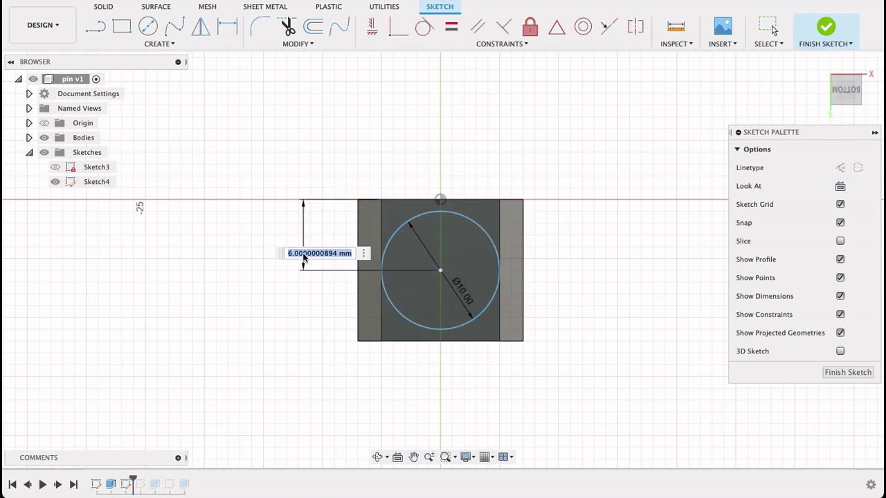
{"action": "type", "text": "6"}
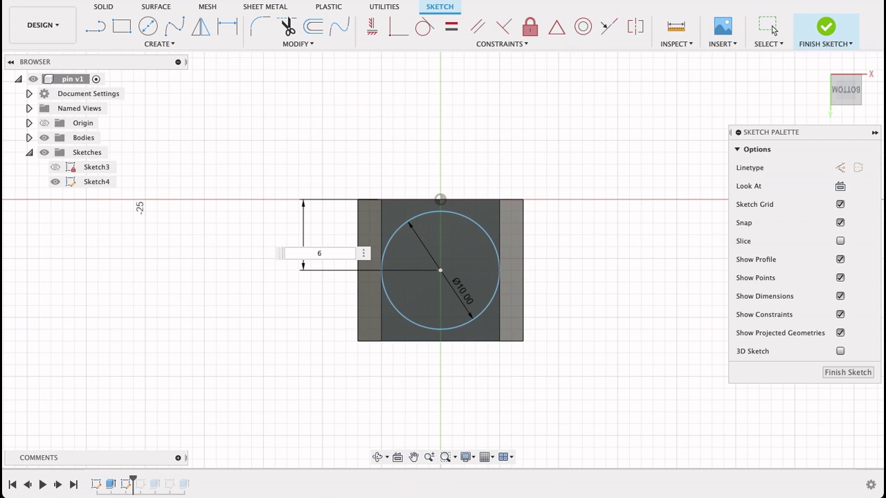
{"action": "key", "text": "Return"}
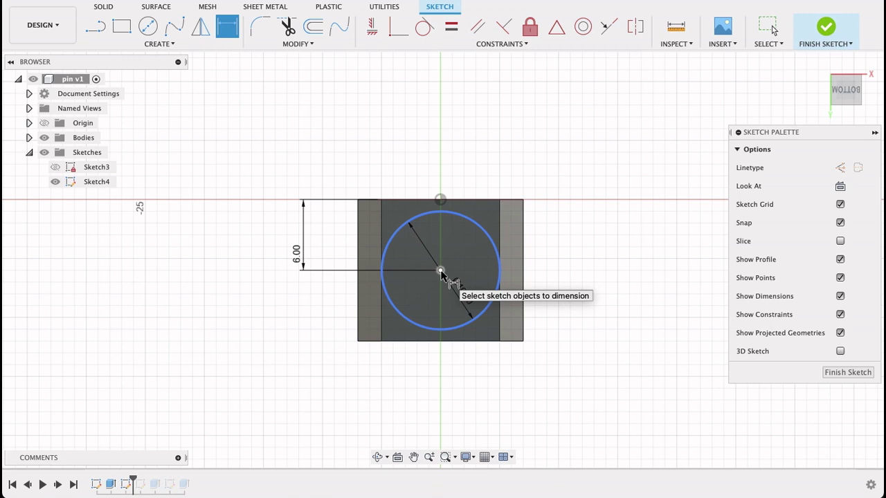
Dimension the circle's centre 7 mm from the head's left side edge and finish the sketch.
{"action": "left_click", "coordinate": [441, 271]}
{"action": "left_click", "coordinate": [360, 290]}
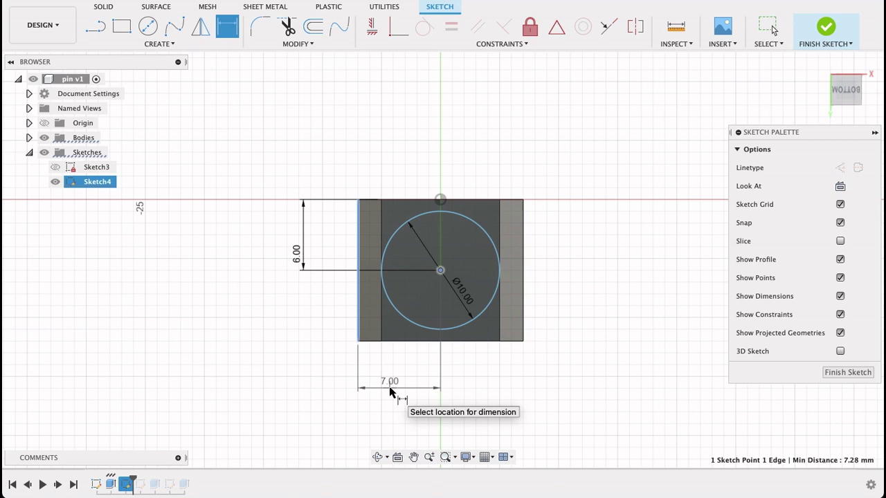
{"action": "left_click", "coordinate": [390, 392]}
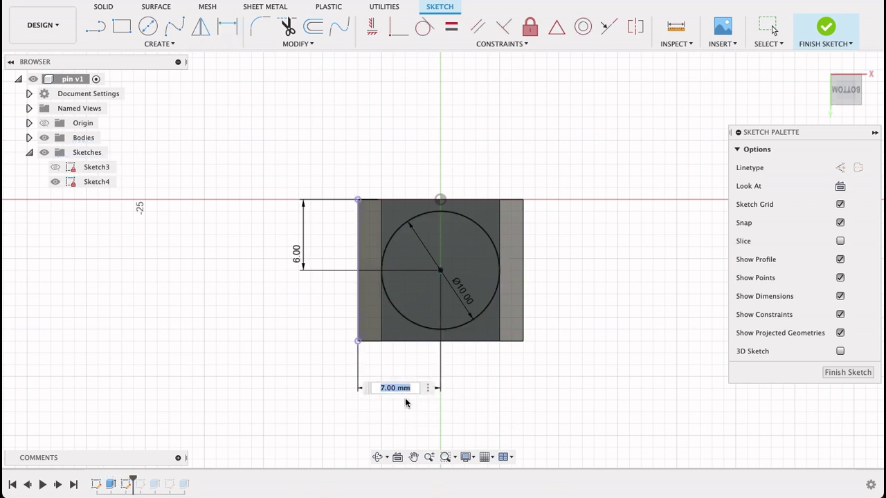
{"action": "key", "text": "Return"}
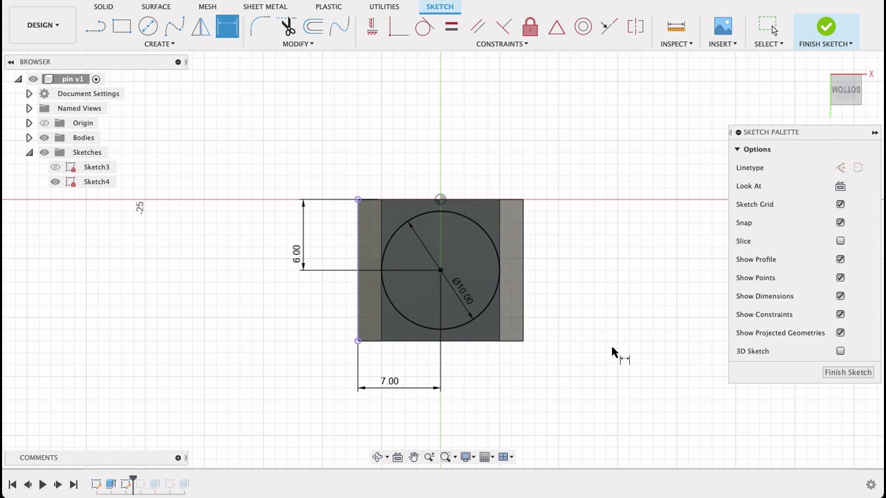
{"action": "left_click", "coordinate": [838, 376]}
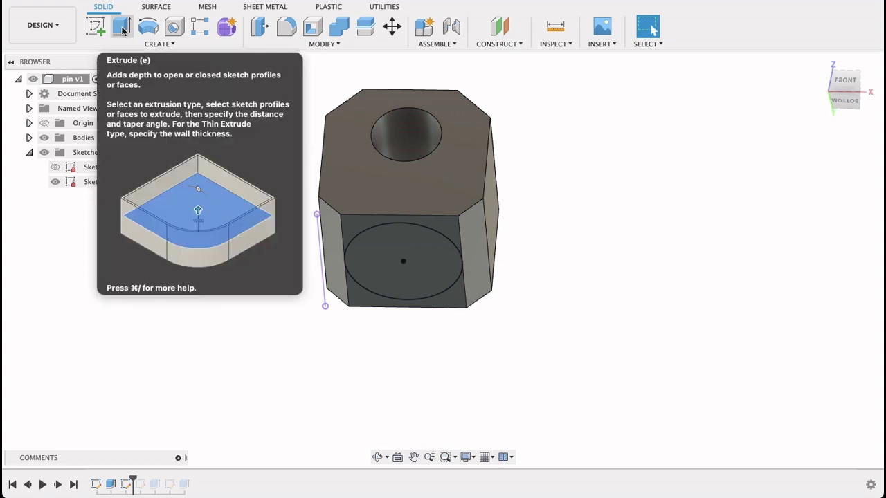
Extrude the 10 mm circle 30 mm away from the head as the shank, joining it to the existing body.
{"action": "left_click", "coordinate": [122, 28]}
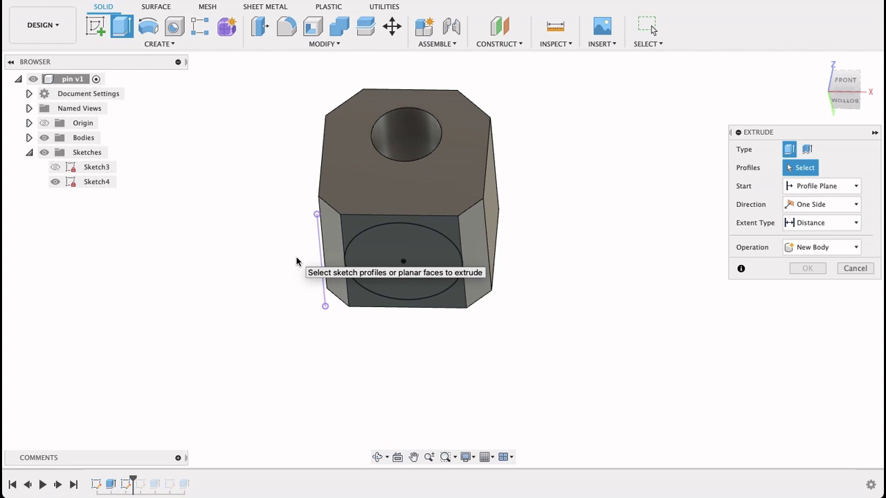
{"action": "left_click", "coordinate": [373, 247]}
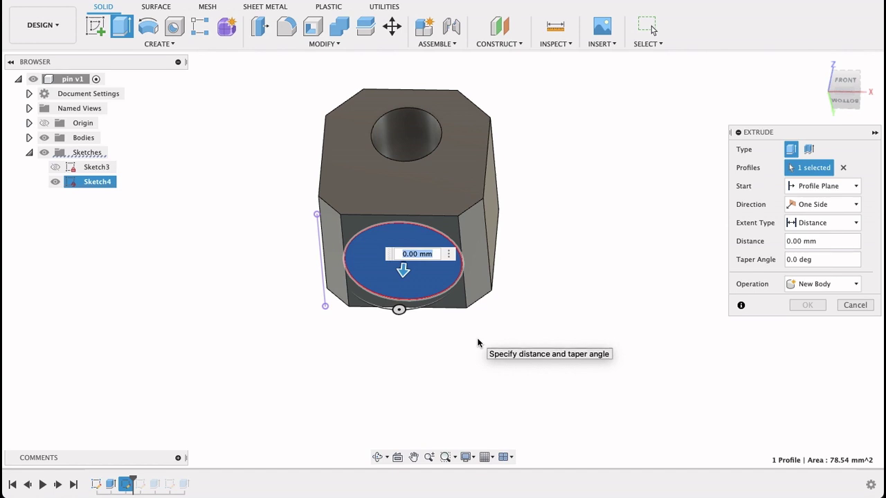
{"action": "key", "text": "Return"}
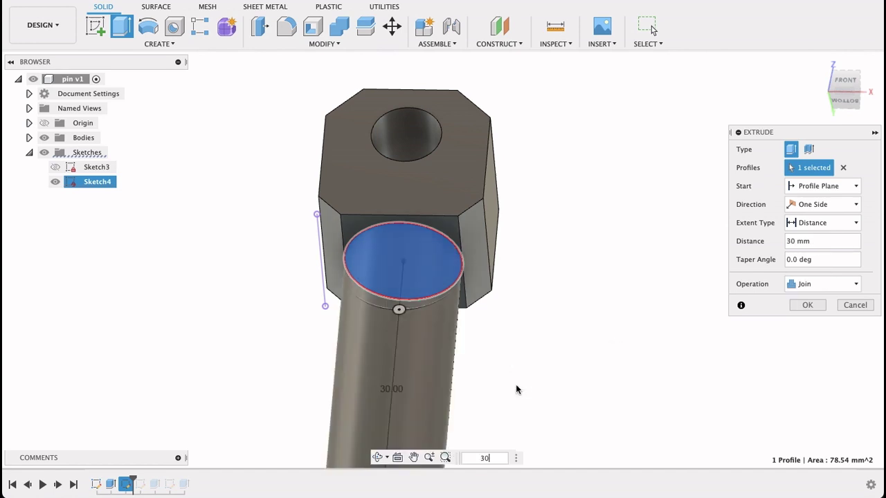
{"action": "middle_click_drag", "start_coordinate": [516, 384], "coordinate": [506, 286]}
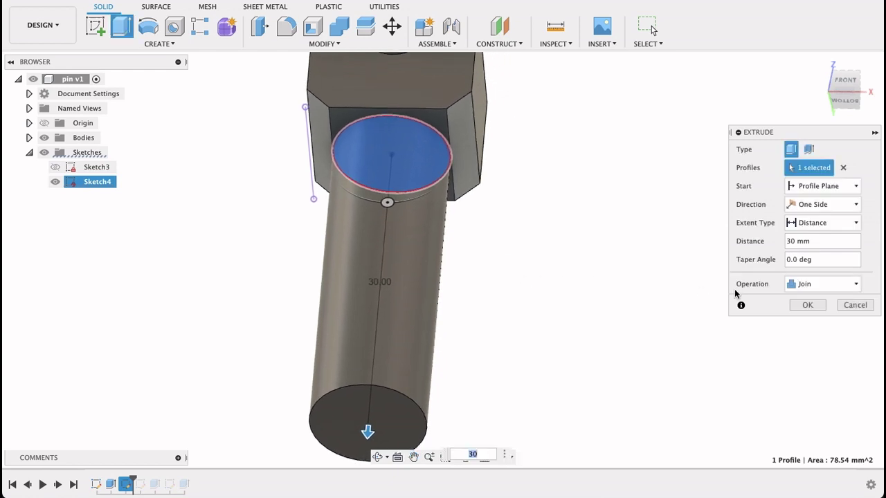
{"action": "left_click", "coordinate": [822, 285]}
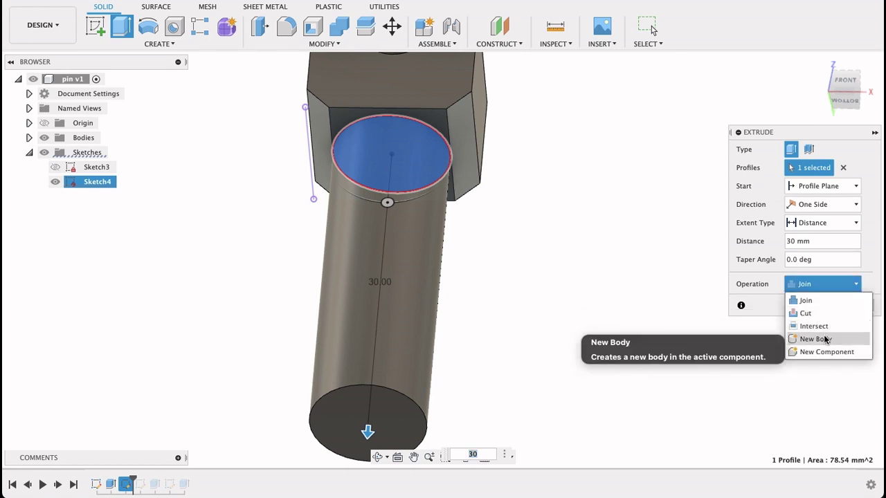
{"action": "left_click", "coordinate": [819, 285]}
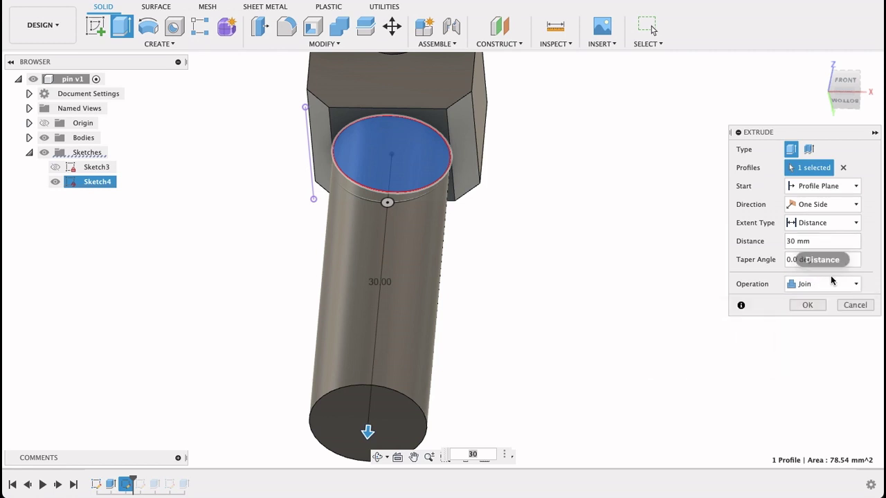
{"action": "left_click", "coordinate": [814, 307]}
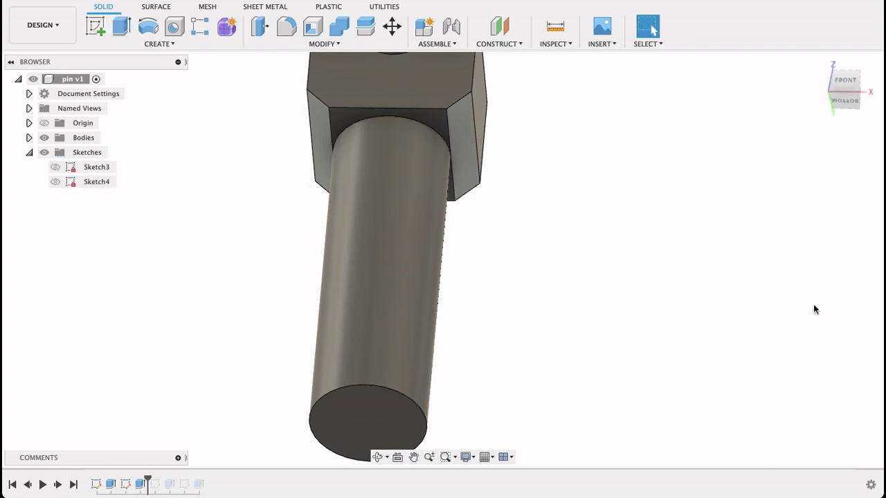
View the pin from the front and compare its head and shank with the dimensioned drawing.
{"action": "left_click", "coordinate": [850, 81]}
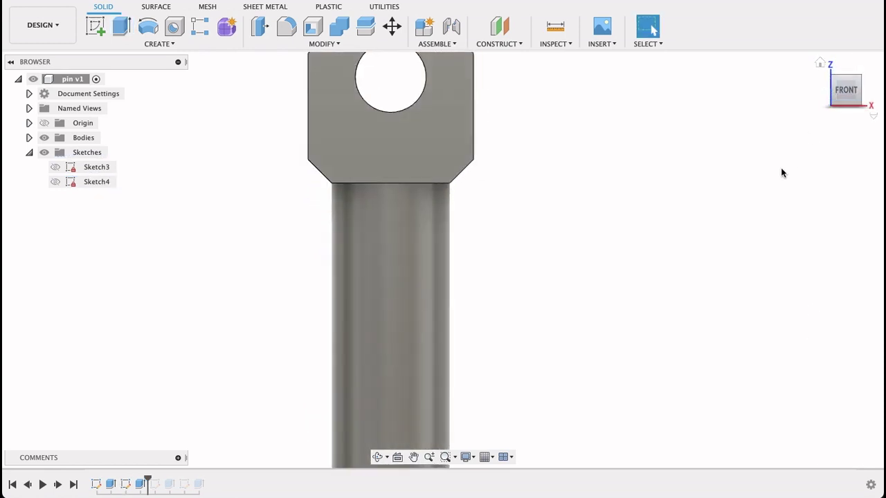
{"action": "mouse_move", "coordinate": [715, 197]}
{"action": "left_mouse_down"}
{"action": "mouse_move", "coordinate": [690, 200]}
{"action": "mouse_move", "coordinate": [678, 226]}
{"action": "mouse_move", "coordinate": [686, 155]}
{"action": "mouse_move", "coordinate": [700, 148]}
{"action": "mouse_move", "coordinate": [639, 166]}
{"action": "mouse_move", "coordinate": [737, 212]}
{"action": "mouse_move", "coordinate": [531, 191]}
{"action": "left_mouse_up"}
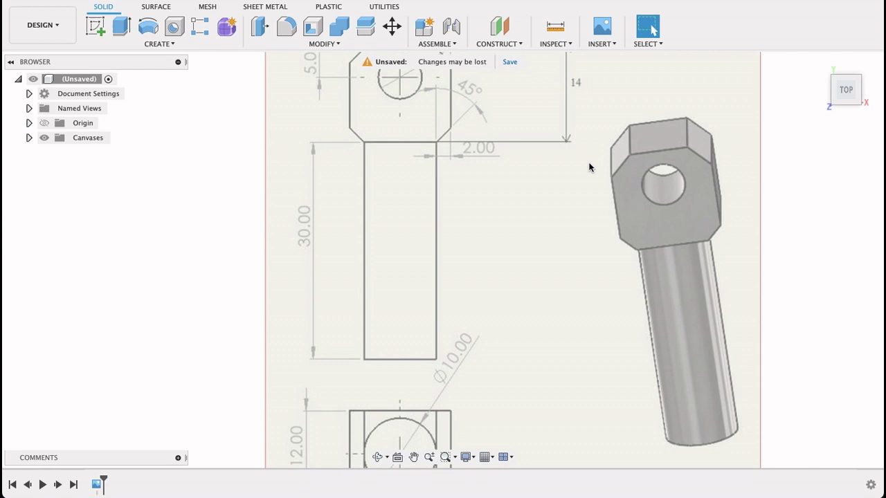
{"action": "scroll", "coordinate": [588, 167], "scroll_direction": "down", "scroll_amount": 3}
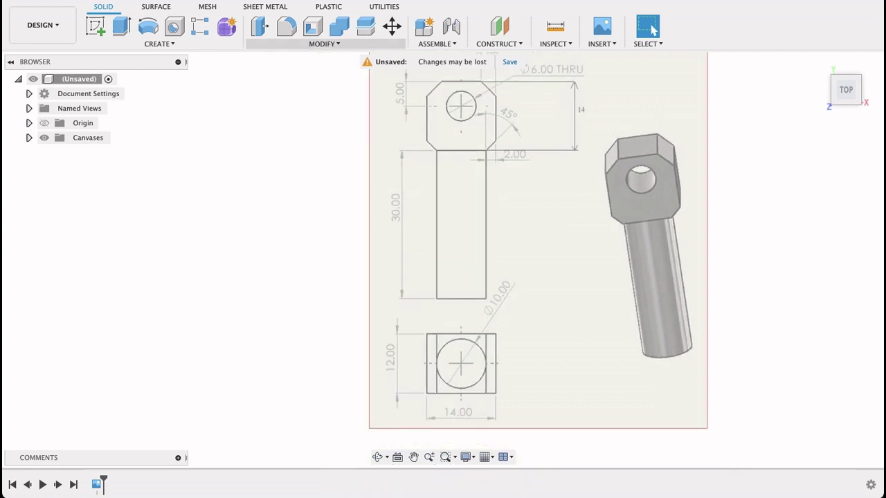